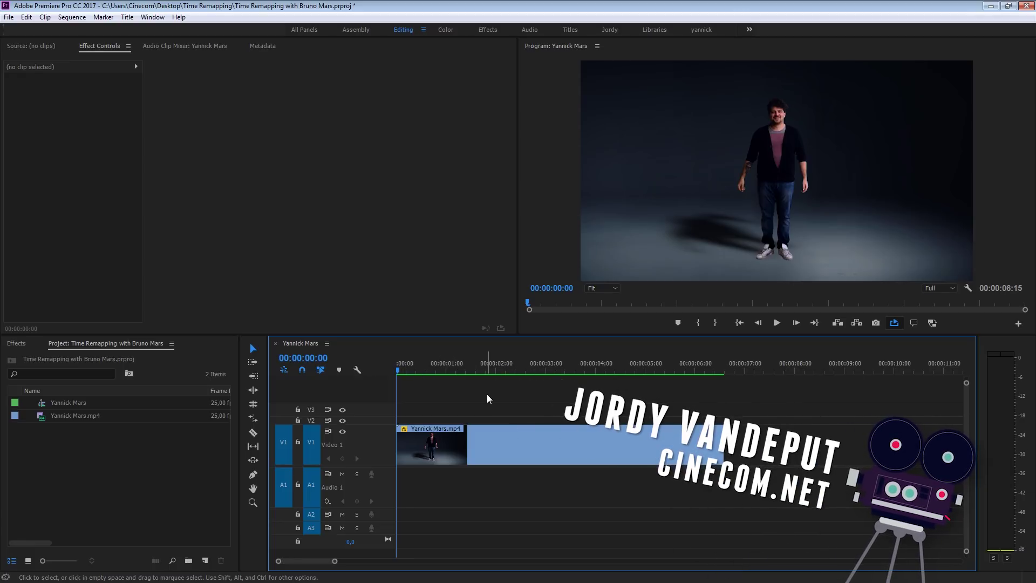
click(44, 420)
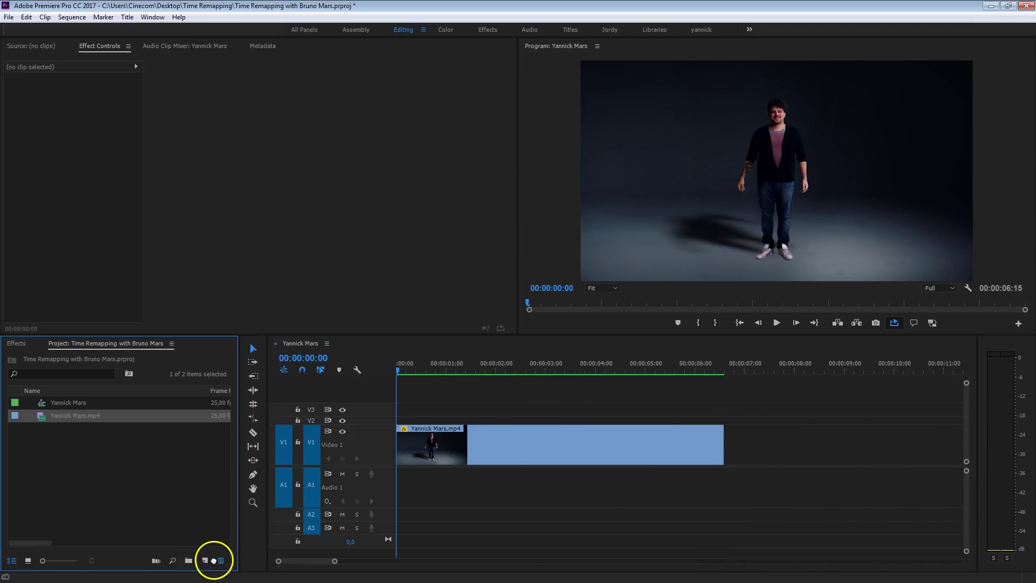
drag(214, 561, 205, 561)
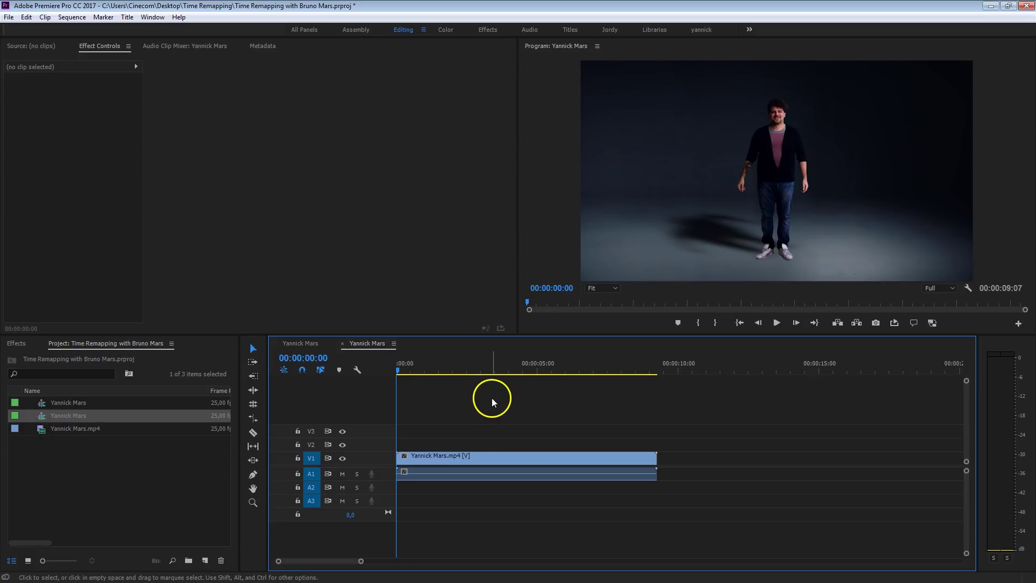
key(space)
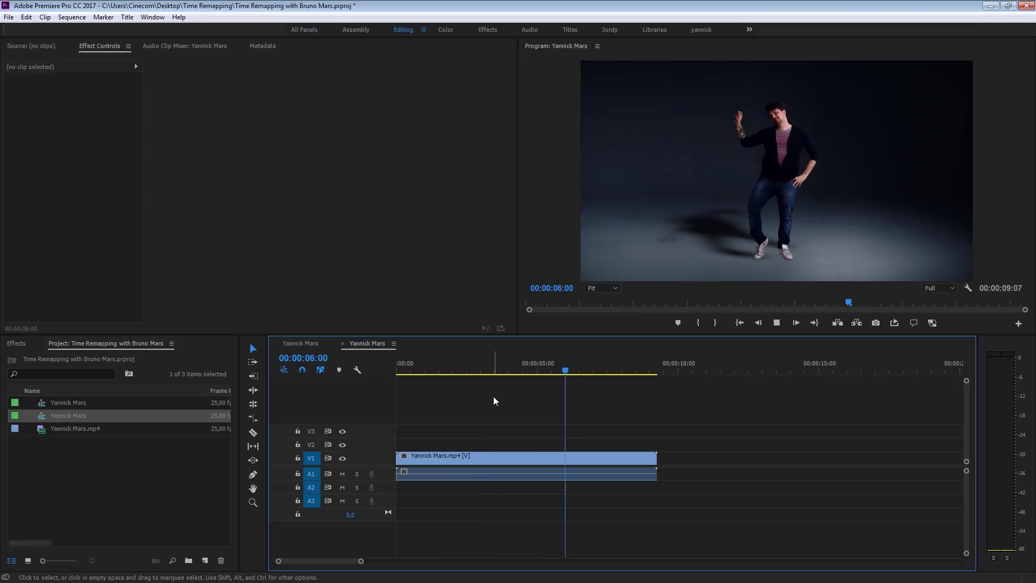
click(664, 381)
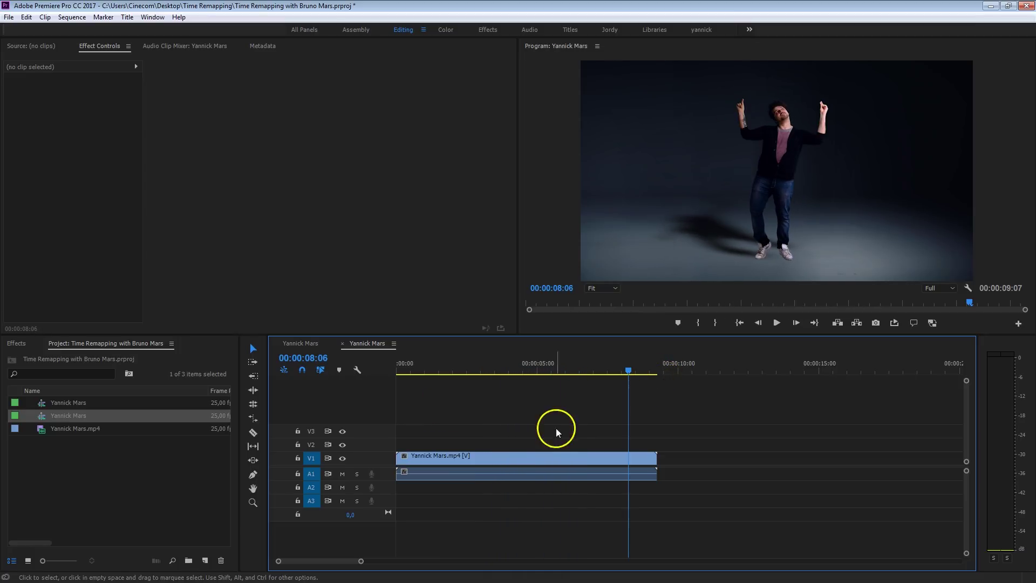
right_click(540, 458)
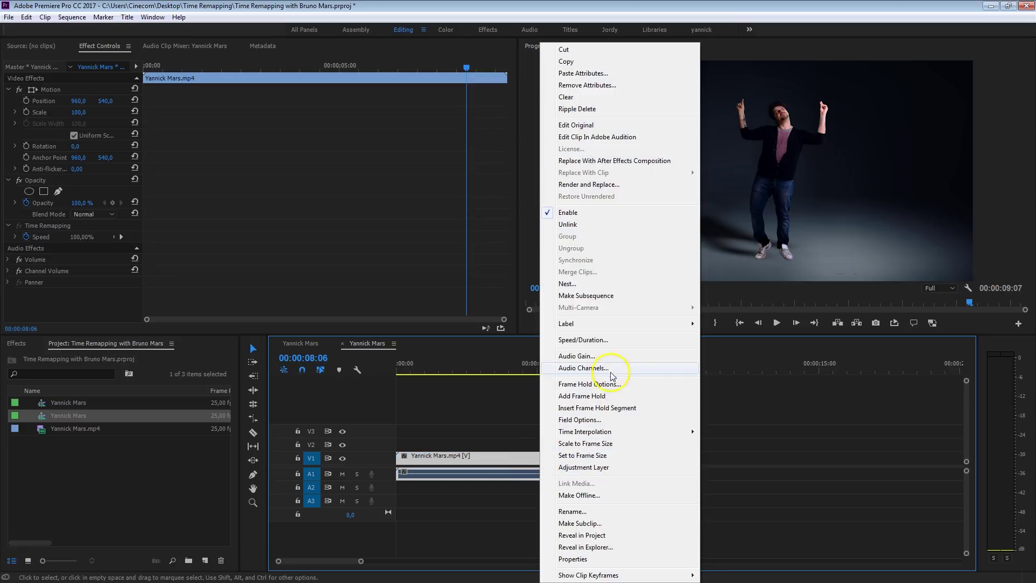
click(614, 340)
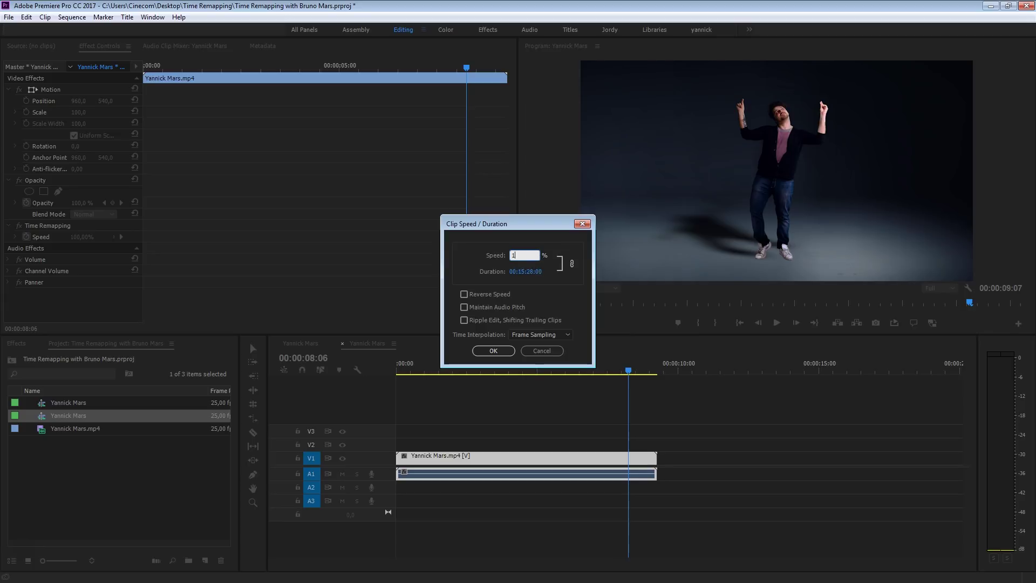
text(150)
key(Return)
key(space)
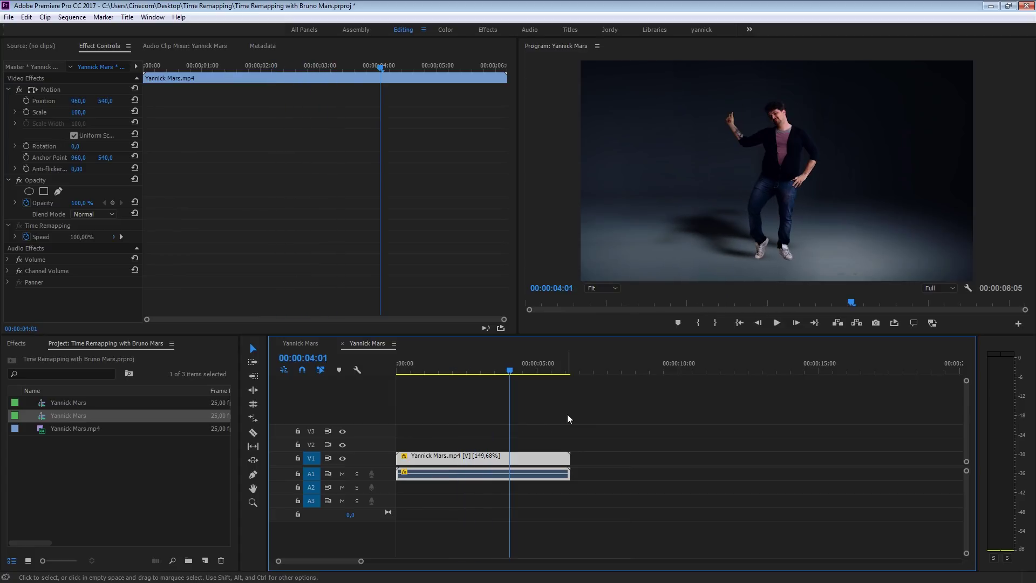
click(741, 225)
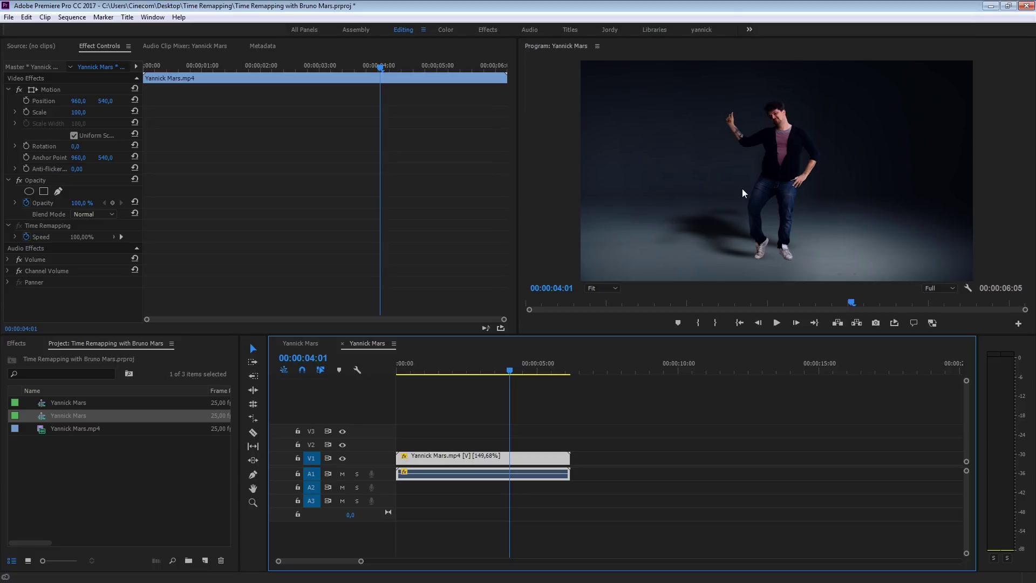
key(ctrl+z)
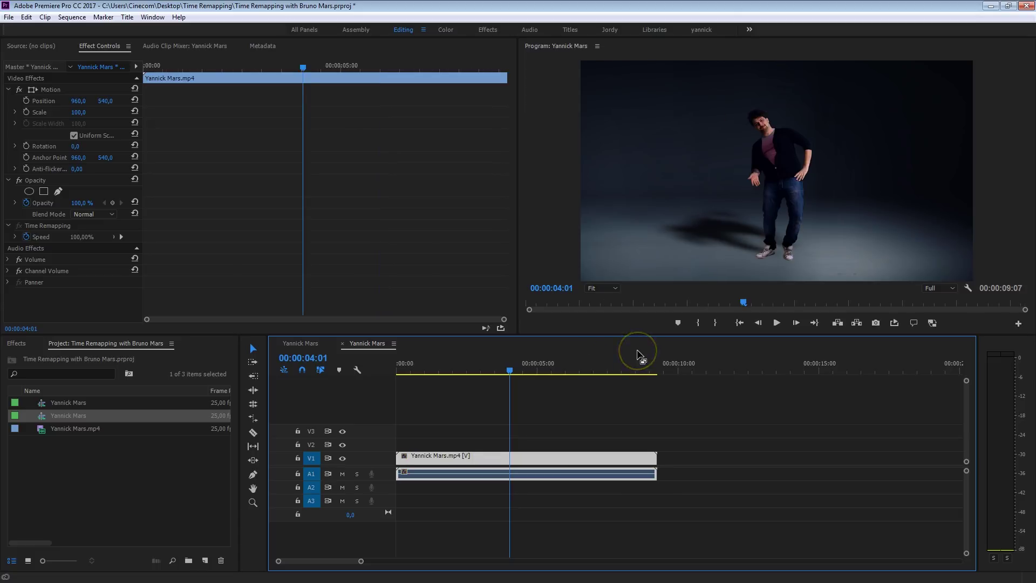
Step: Select the clip's Time Remapping effect in Effect Controls, then focus the Video 1 track area
click(481, 467)
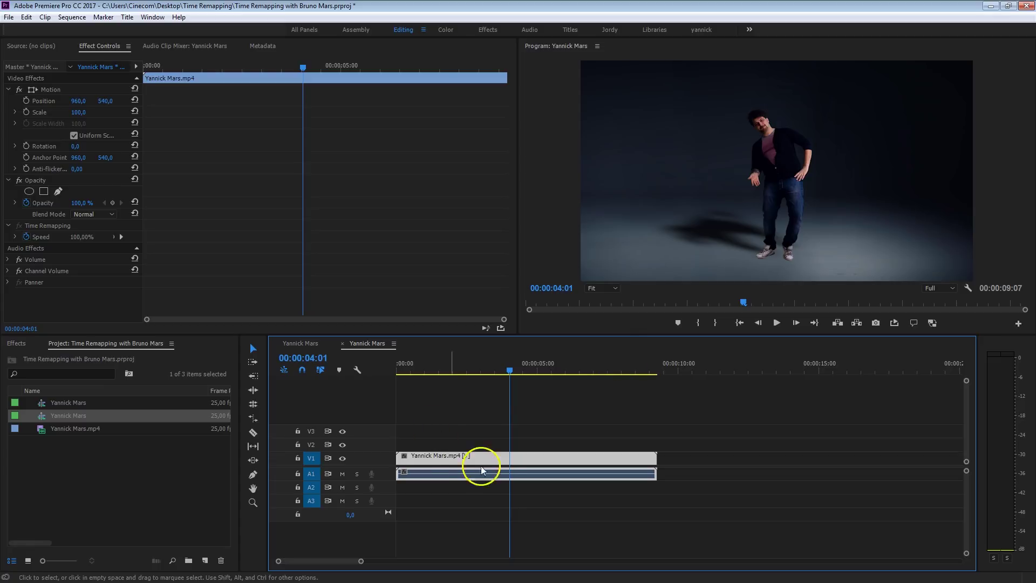
click(96, 70)
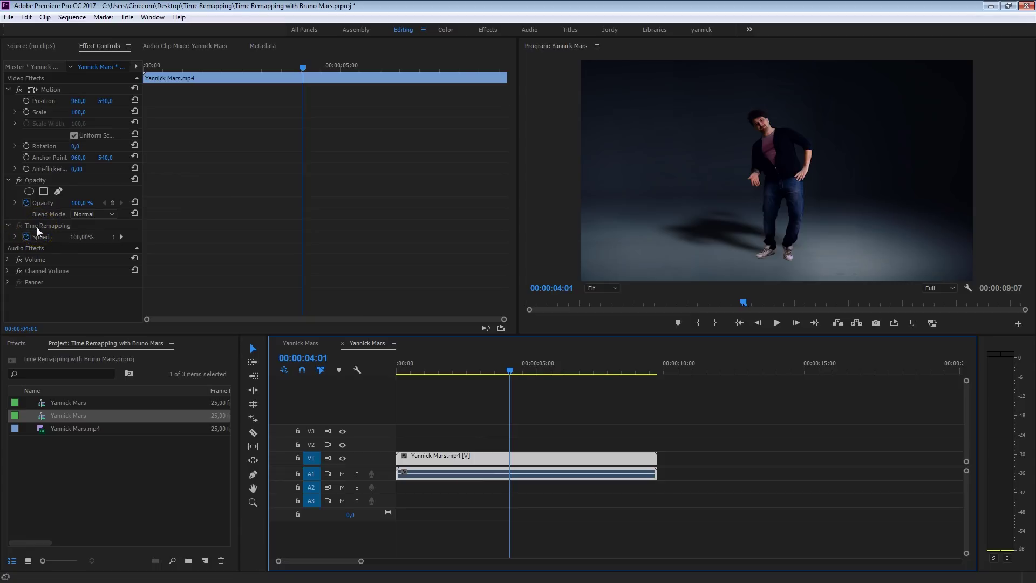
click(59, 229)
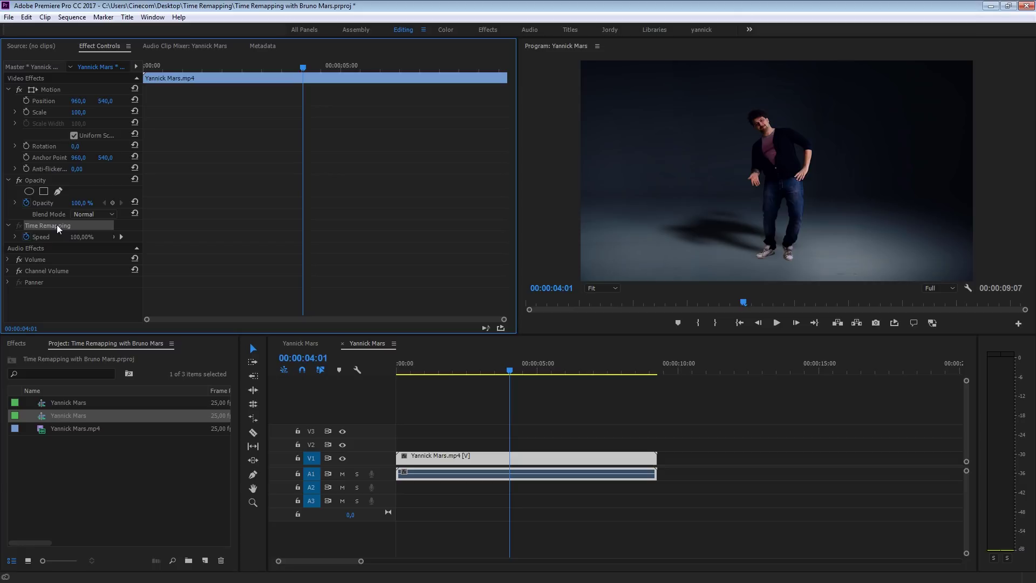
click(388, 343)
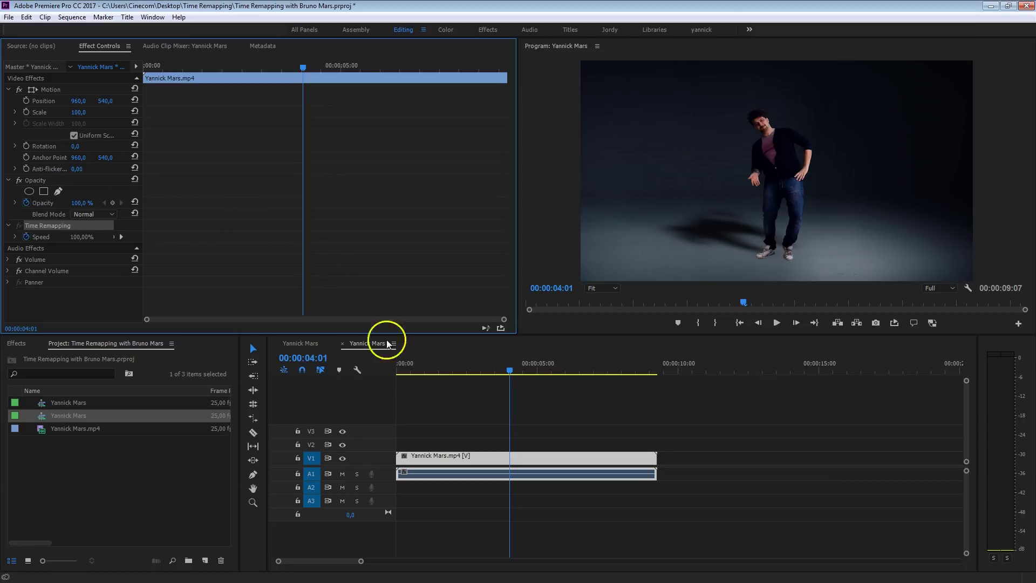
click(372, 459)
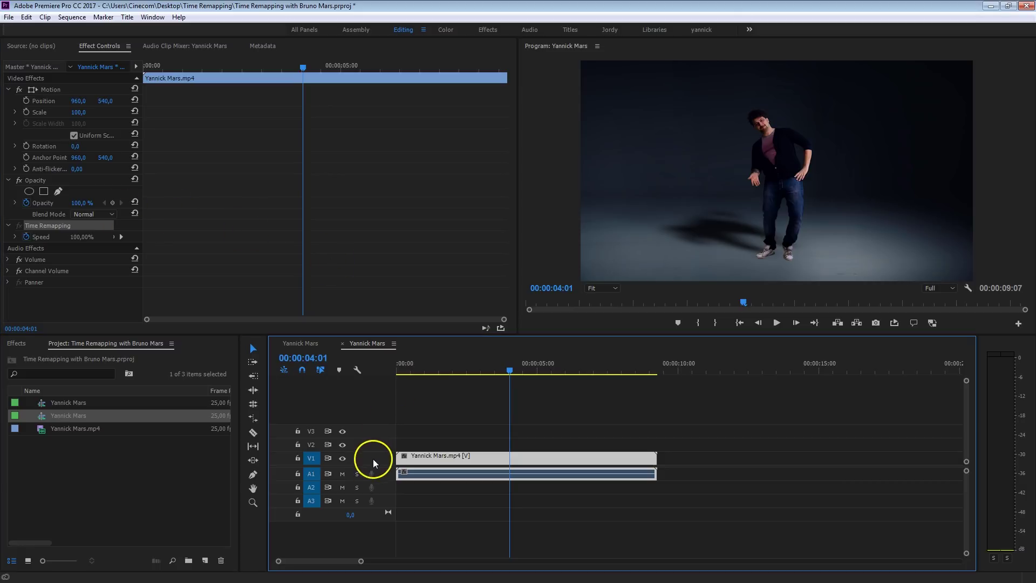
Step: Heighten the Video 1 track and display the clip's Time Remapping > Speed line
double_click(368, 461)
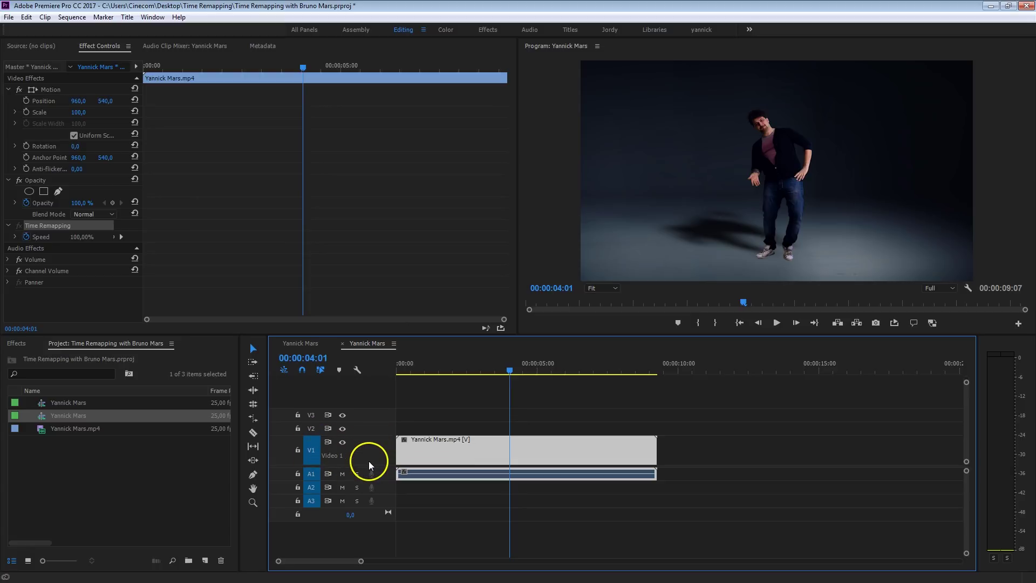
drag(364, 436, 363, 416)
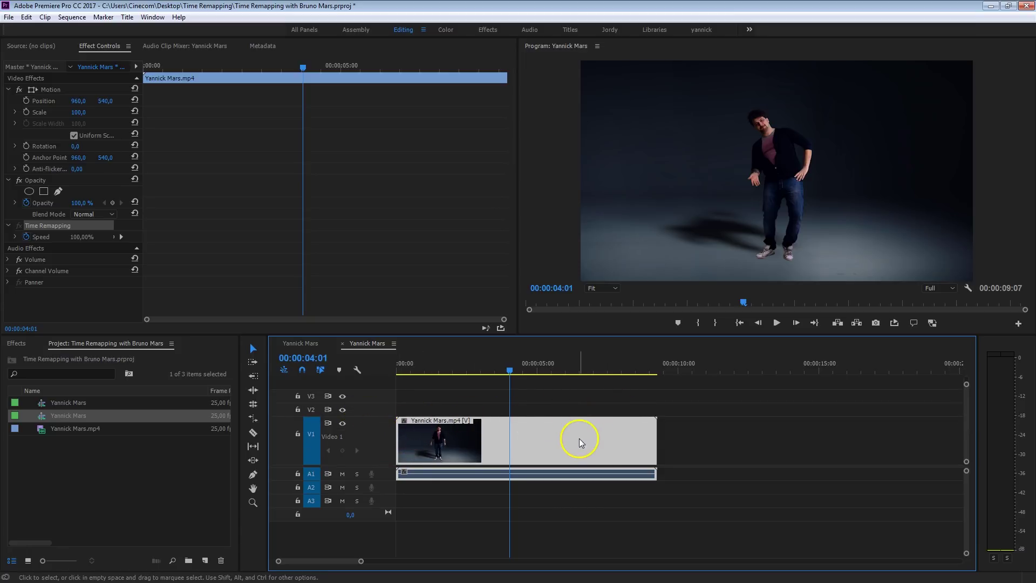
right_click(404, 422)
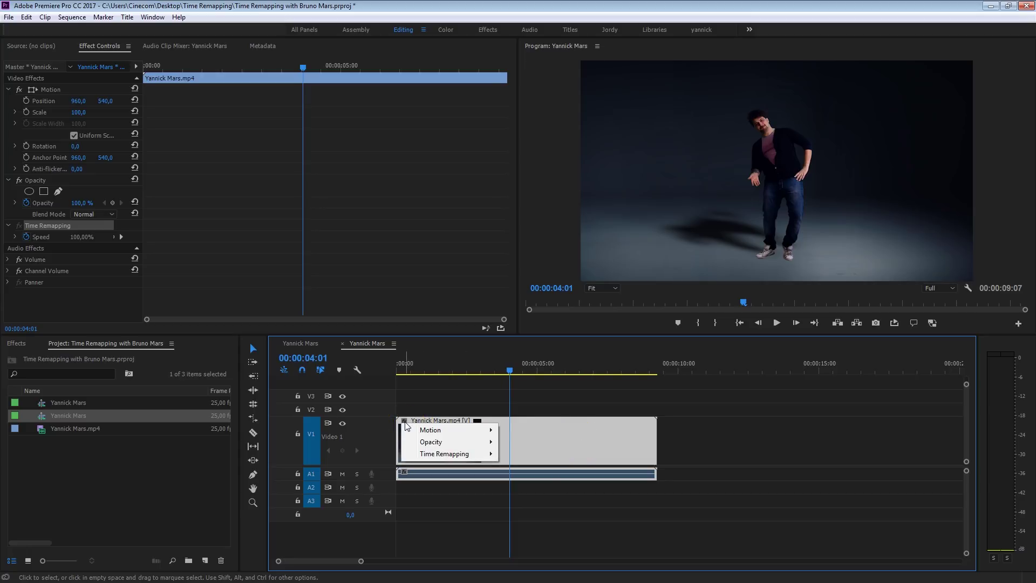
mouse_move(473, 429)
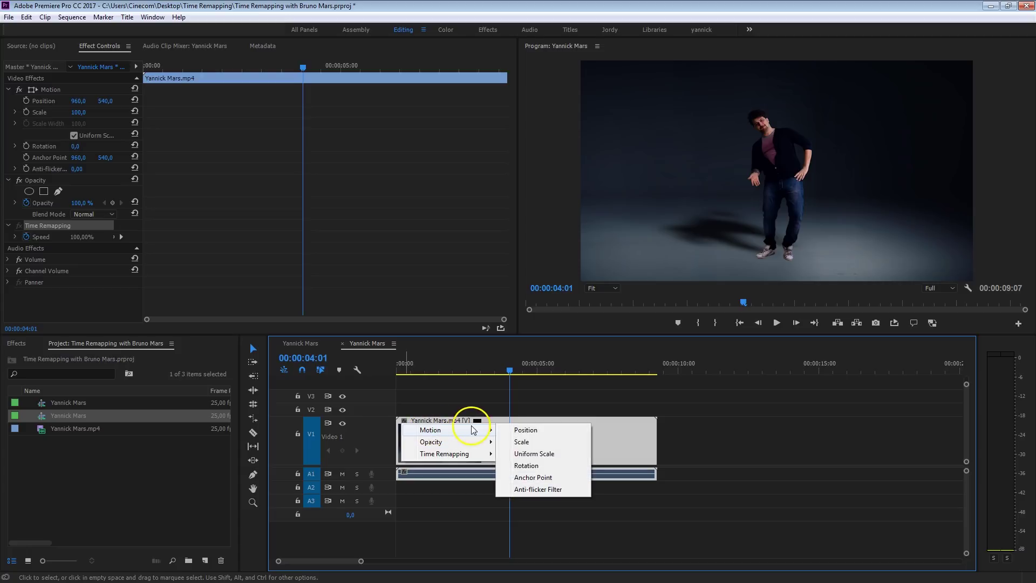
mouse_move(479, 453)
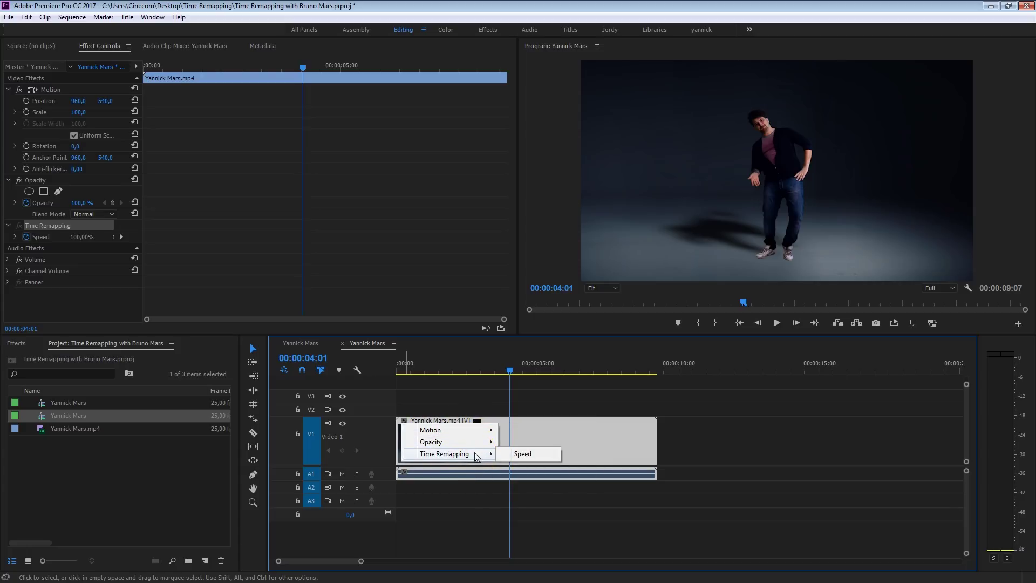
click(519, 454)
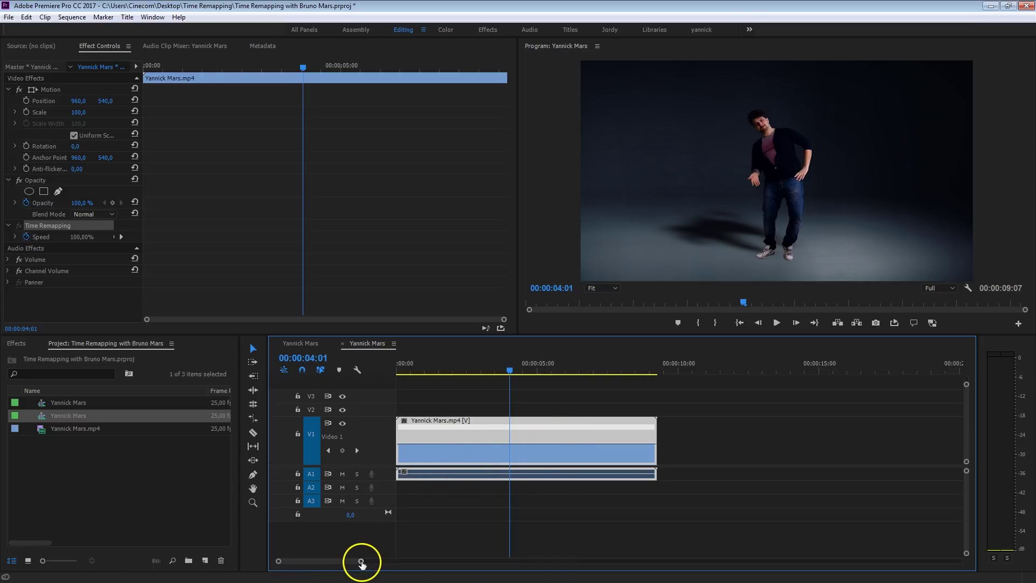
Step: Zoom the timeline and step the playhead to 00:00:00:14, where the first move begins
drag(361, 562, 335, 562)
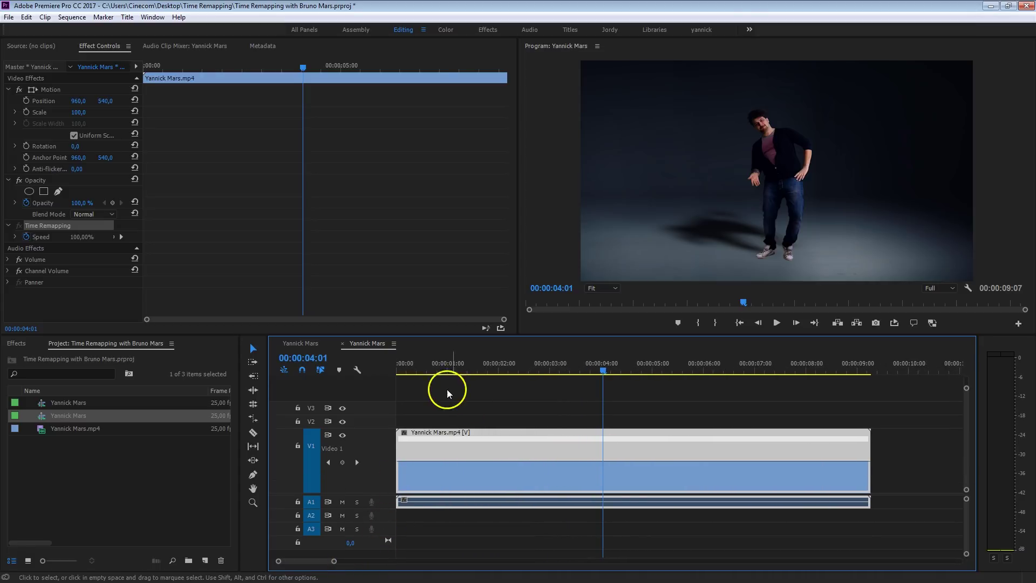
click(394, 369)
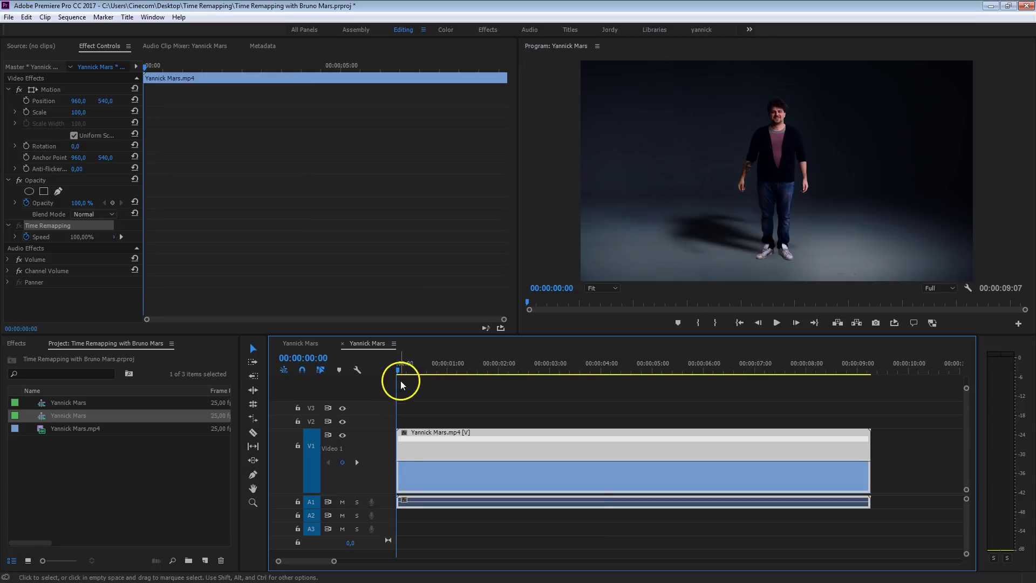
drag(400, 369, 426, 371)
key(Right)
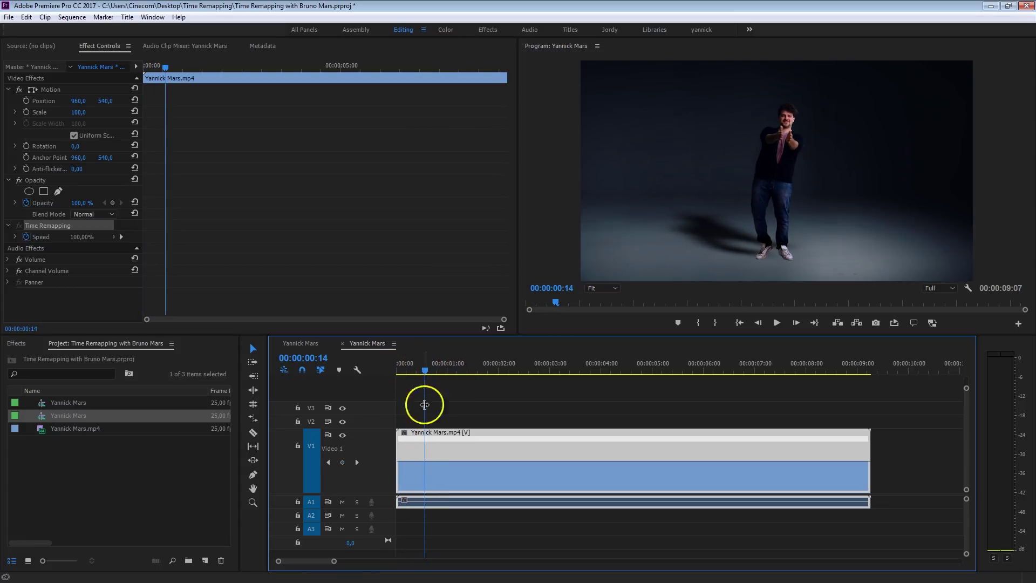
click(425, 462)
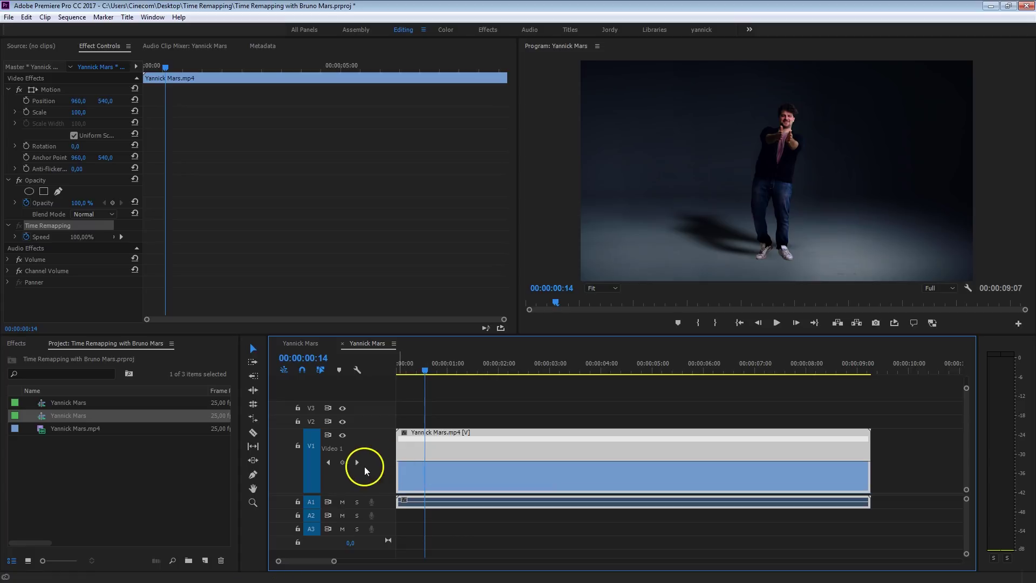
click(343, 462)
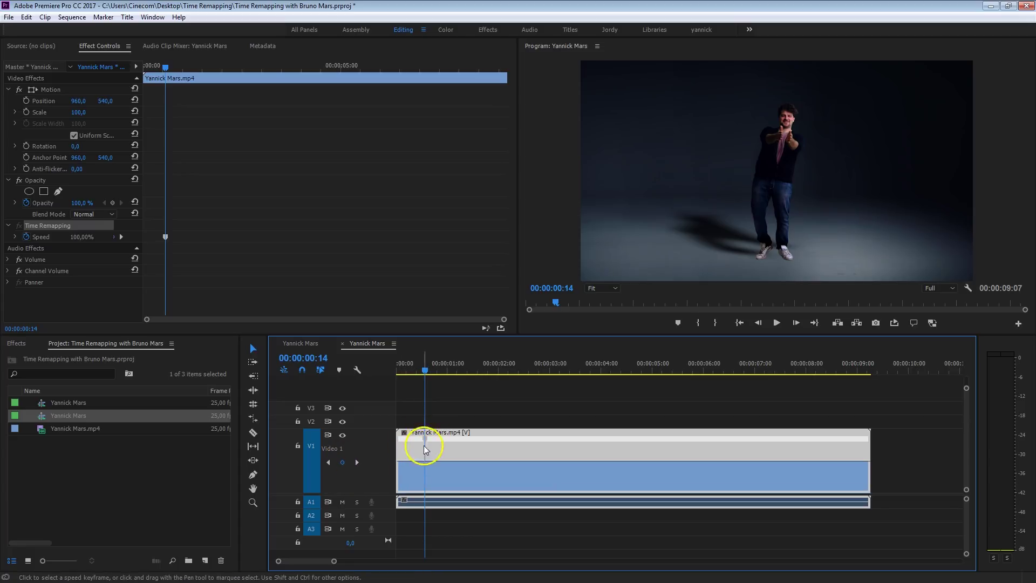
drag(384, 430, 384, 405)
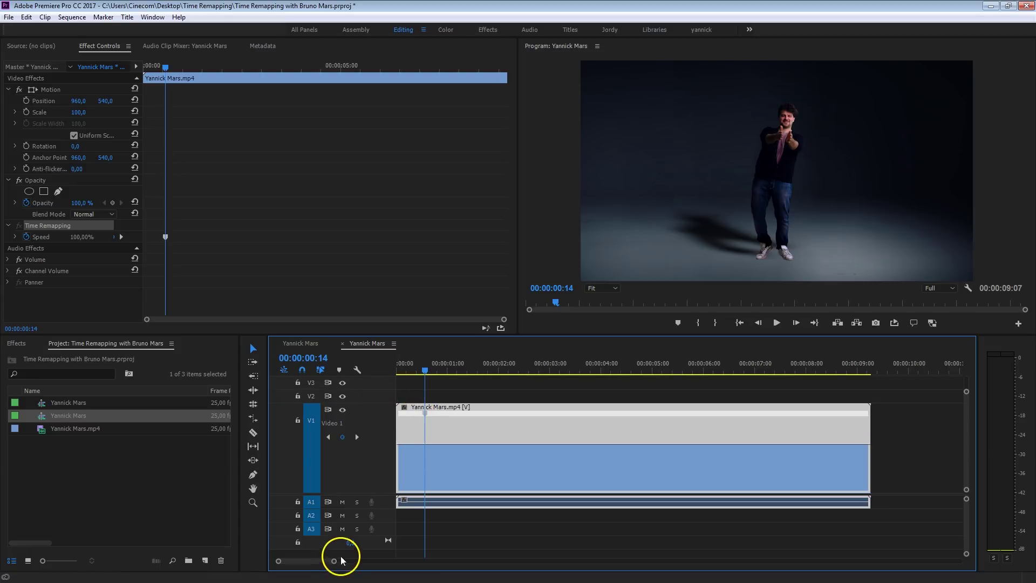
drag(334, 560, 321, 561)
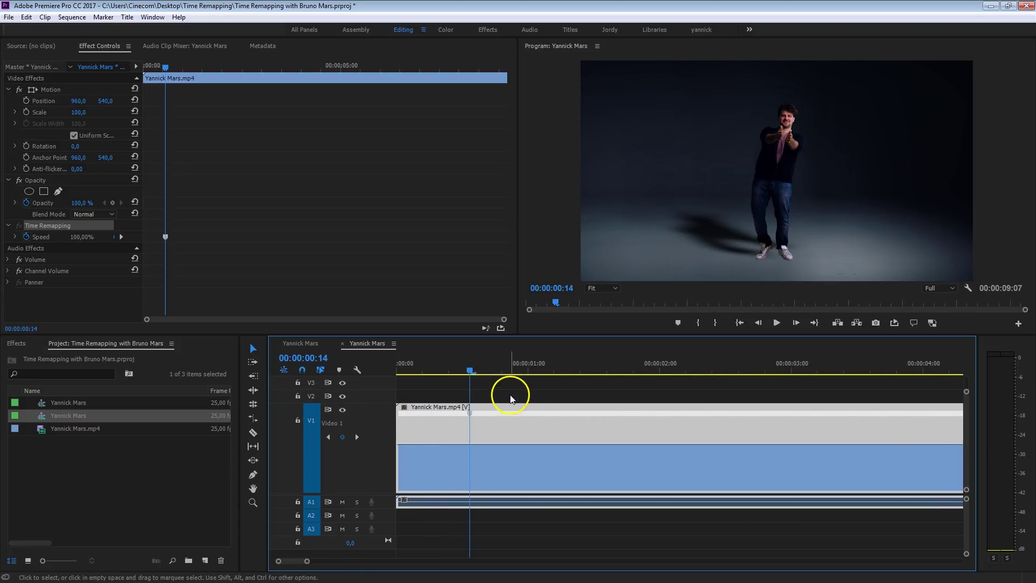
click(511, 398)
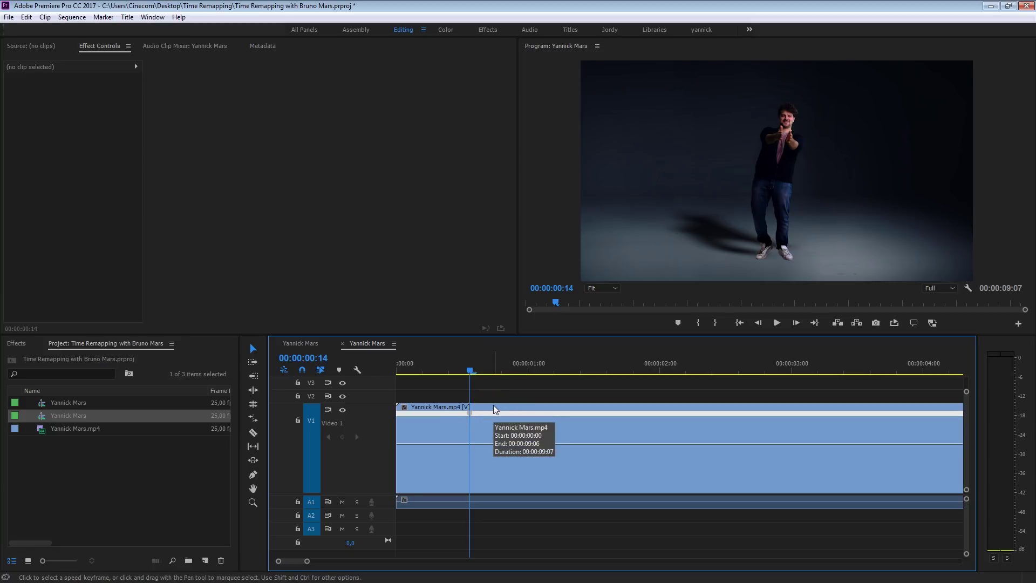
drag(450, 373, 442, 365)
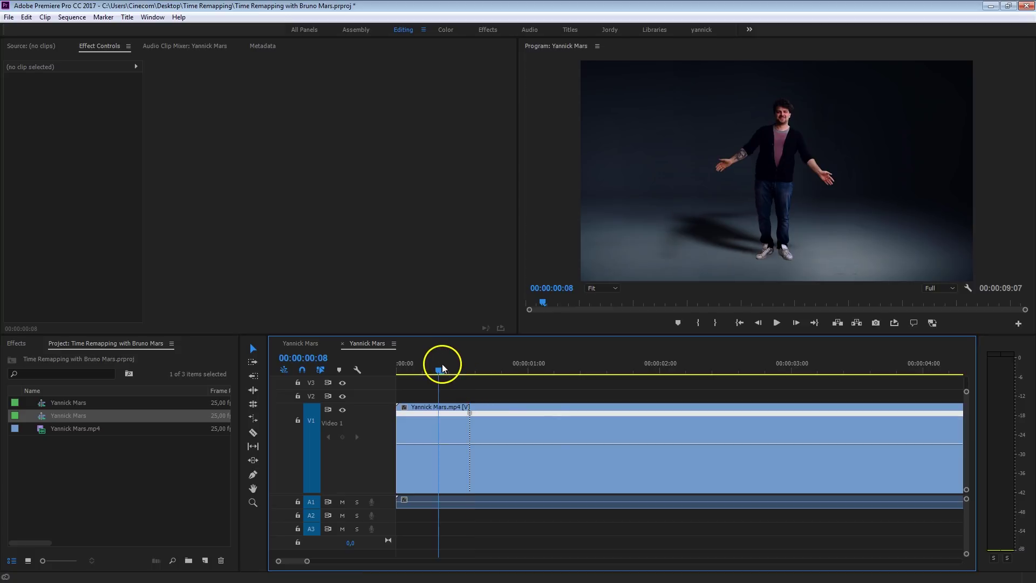
click(538, 360)
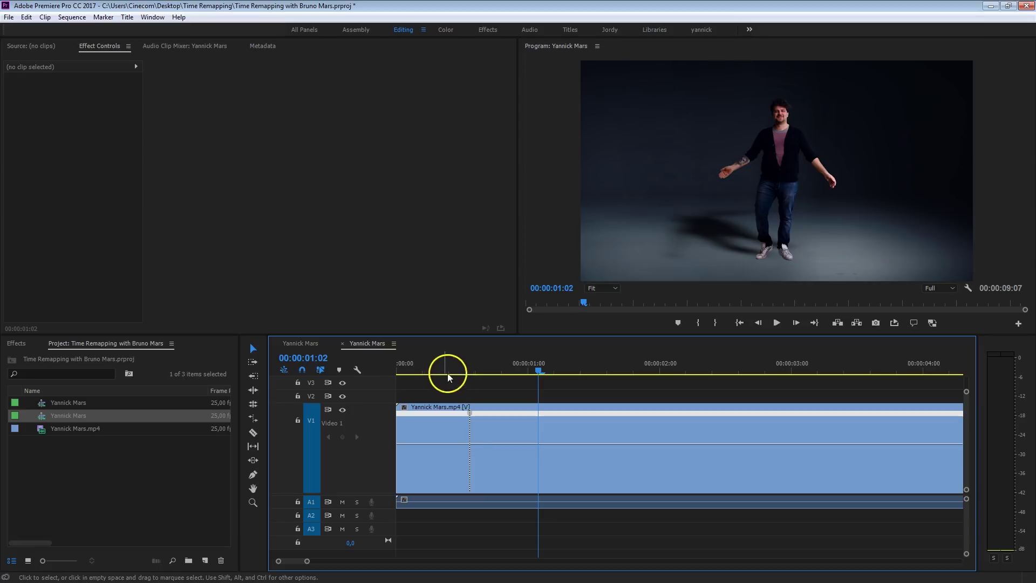
click(429, 365)
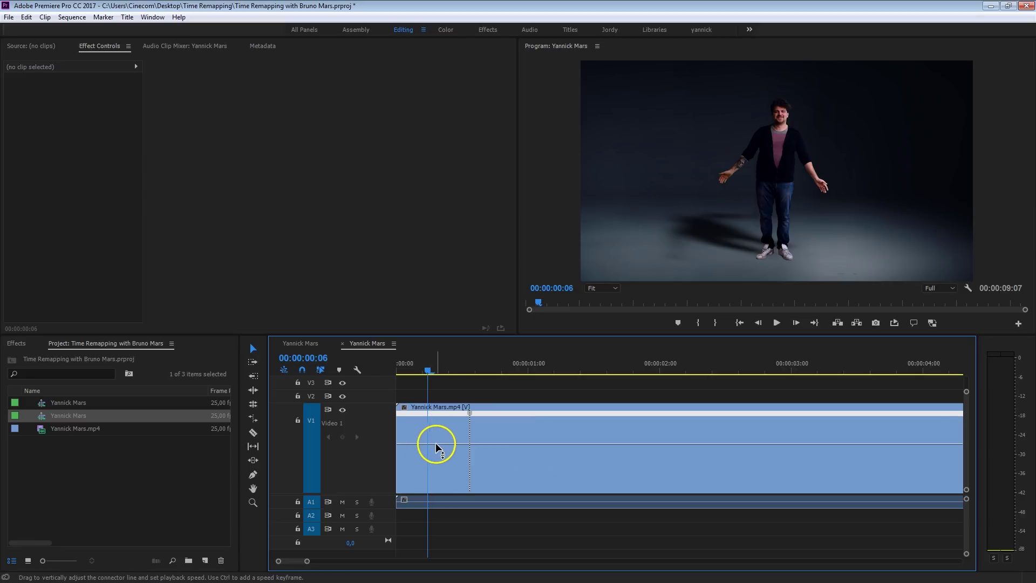
Step: Raise the opening section's speed to 170% and play it back
drag(436, 443, 439, 432)
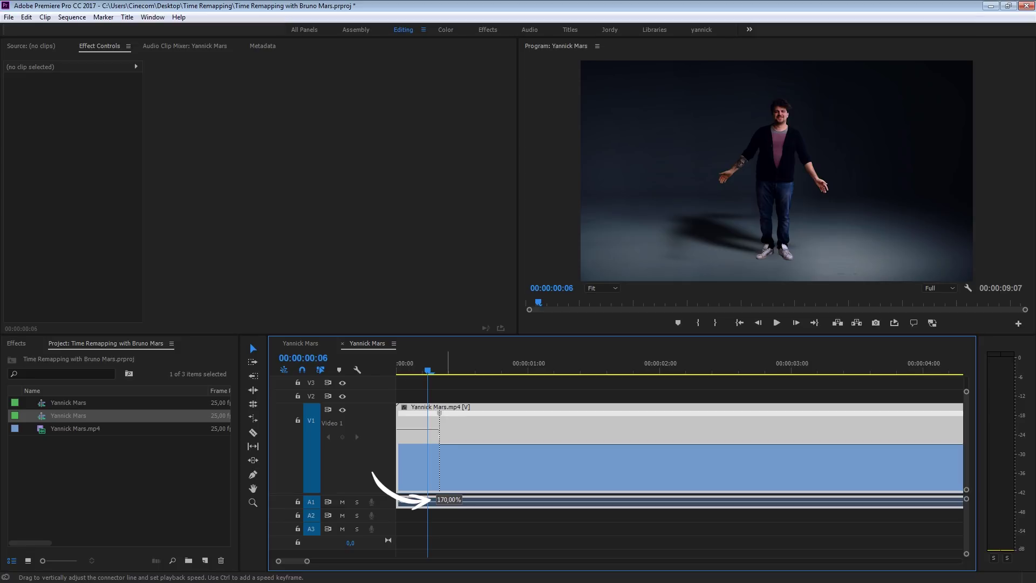
click(440, 413)
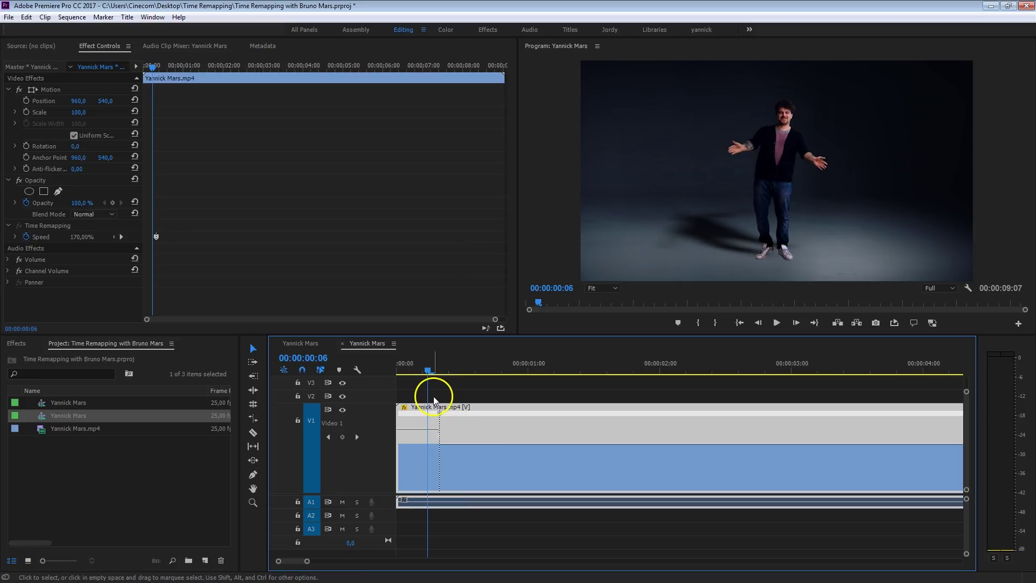
drag(430, 372, 374, 376)
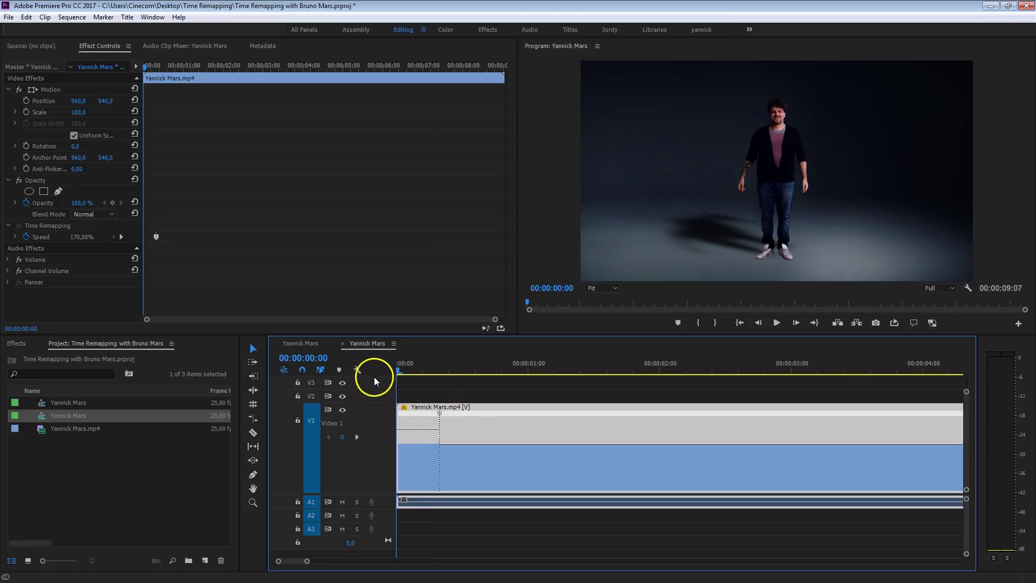
key(space)
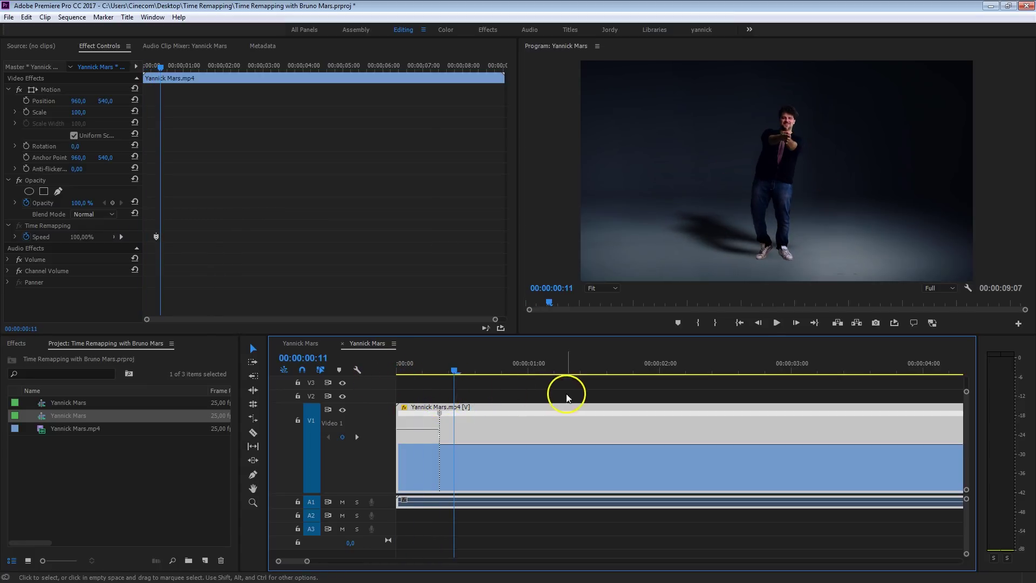
Step: Push the opening section's speed further to 214% and preview it
drag(437, 366, 361, 389)
key(space)
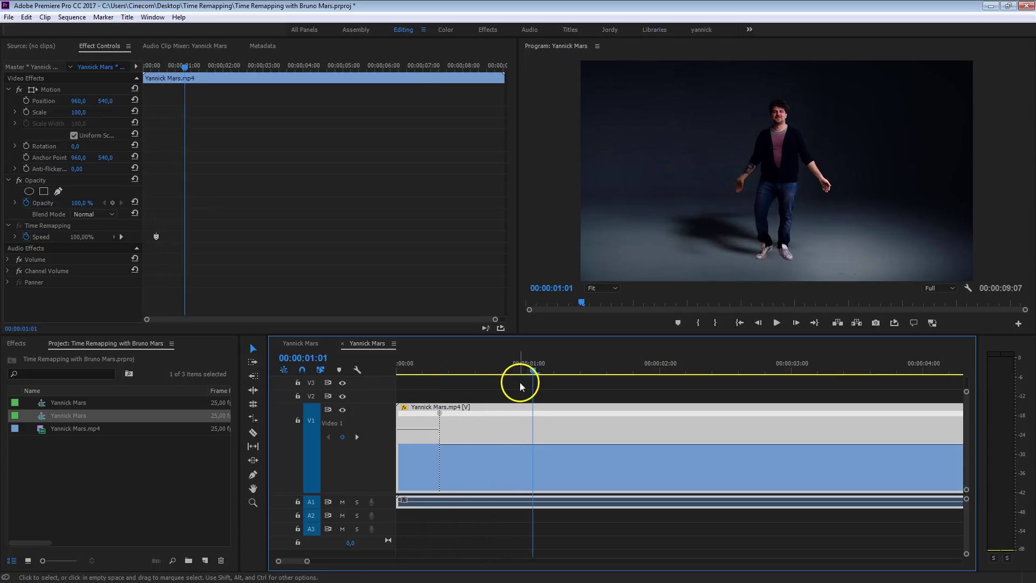
click(419, 367)
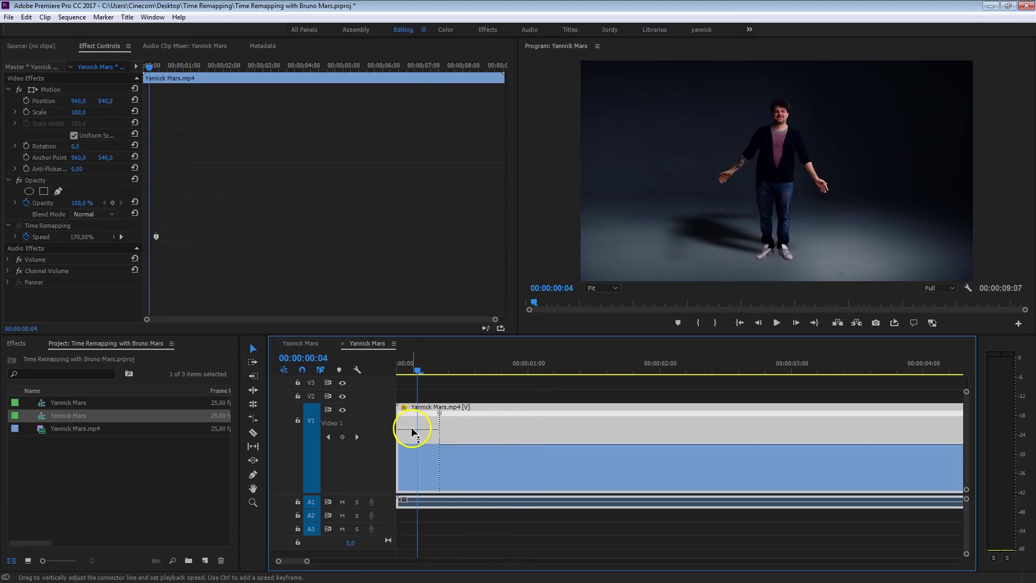
drag(412, 430, 418, 377)
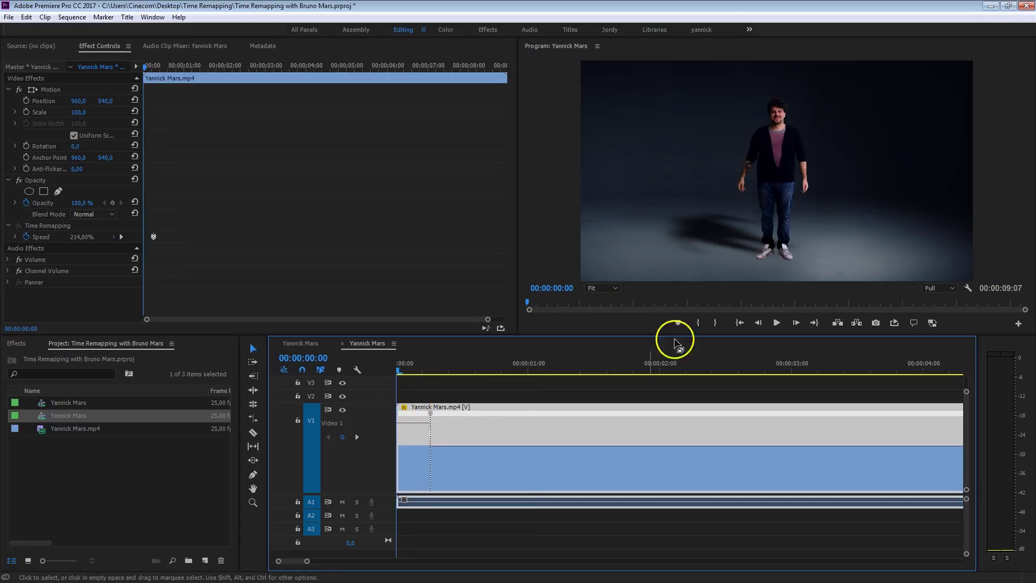
key(space)
key(space)
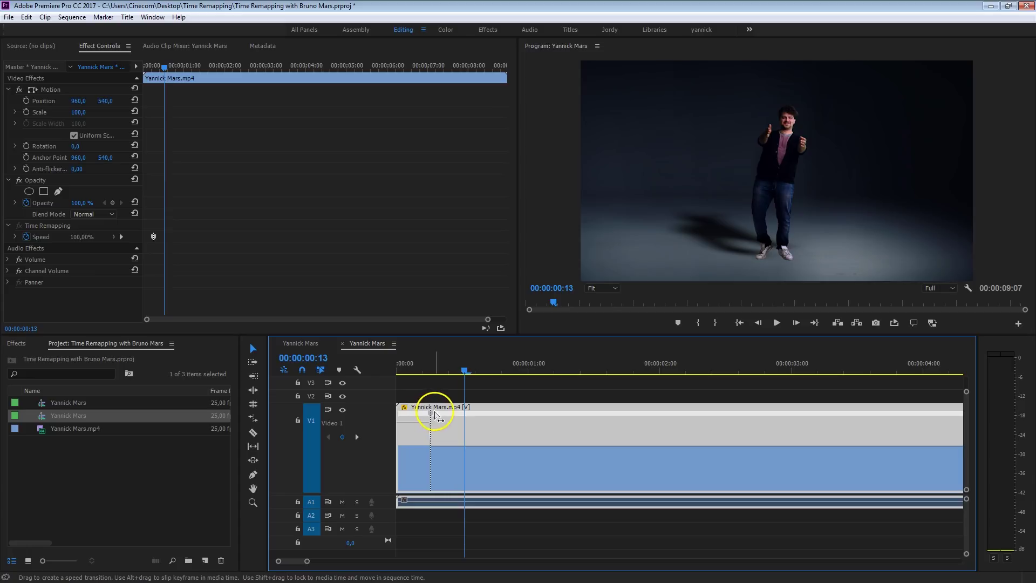
Step: Split the speed keyframe into a gradual ramp down from 214% and play it back
drag(436, 418, 457, 419)
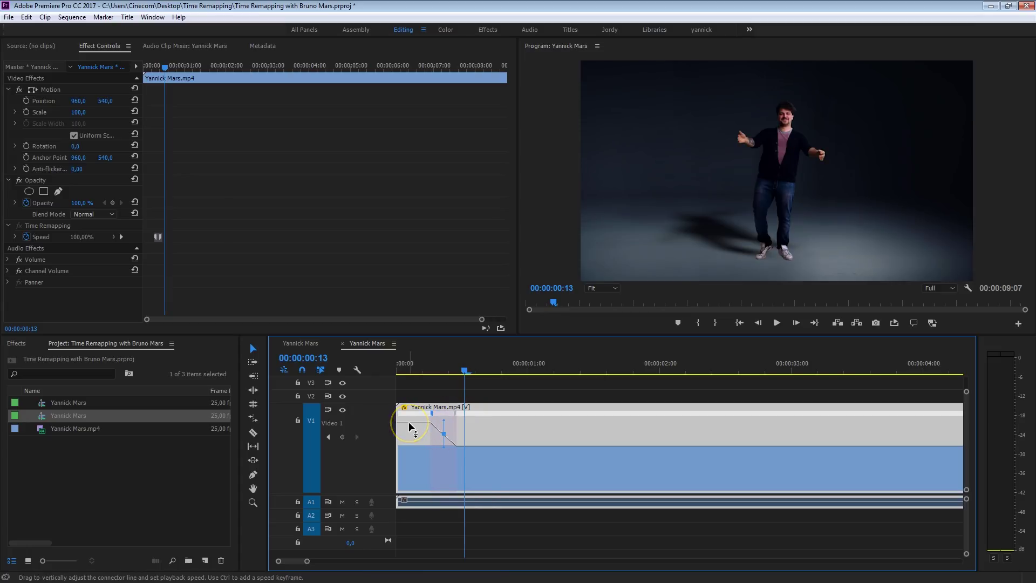
drag(417, 369, 363, 387)
key(space)
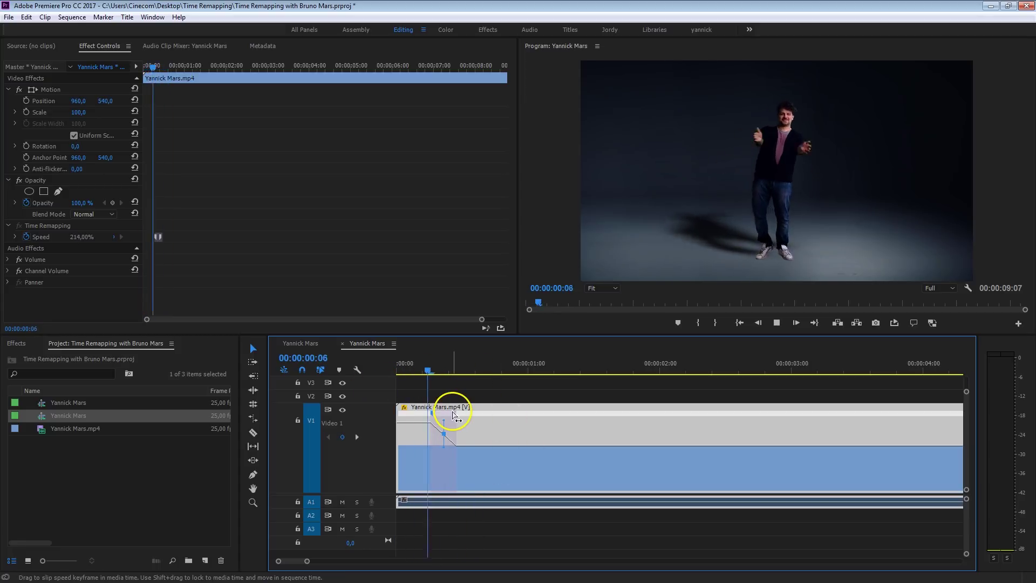
key(space)
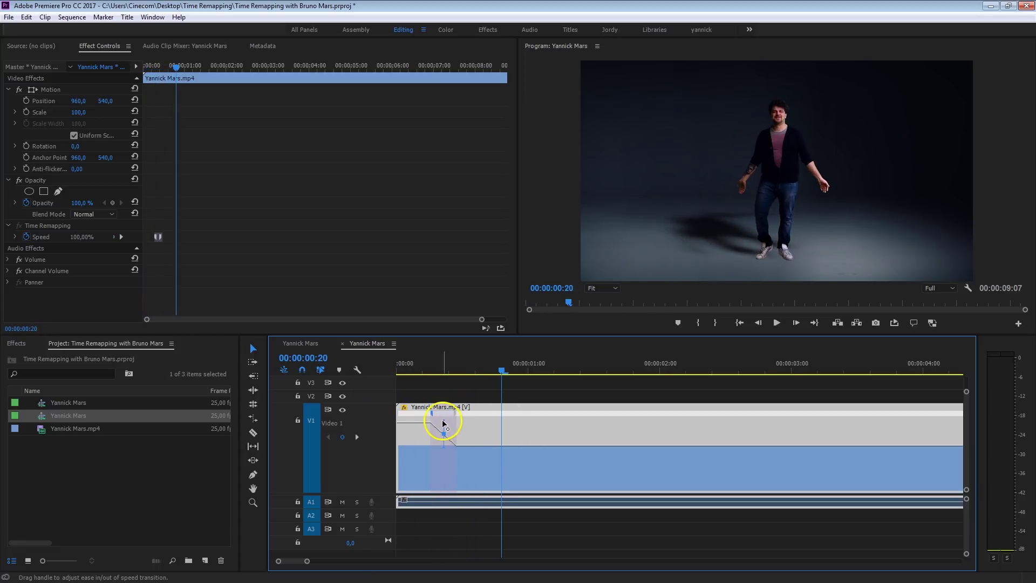
Step: Ease the ramp into a smooth Bezier curve and park the playhead 21 frames in
drag(446, 419, 382, 420)
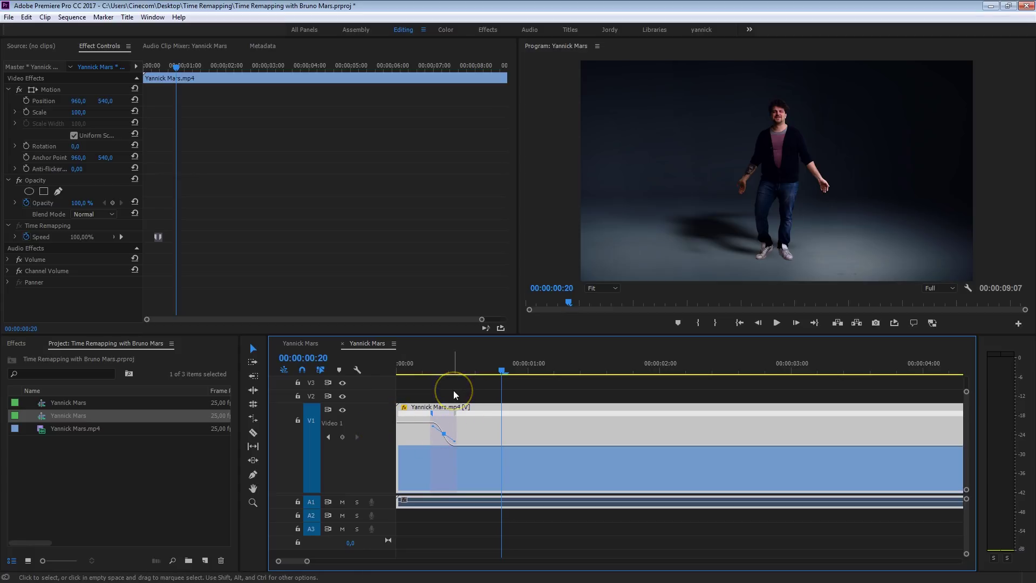
key(Home)
click(505, 368)
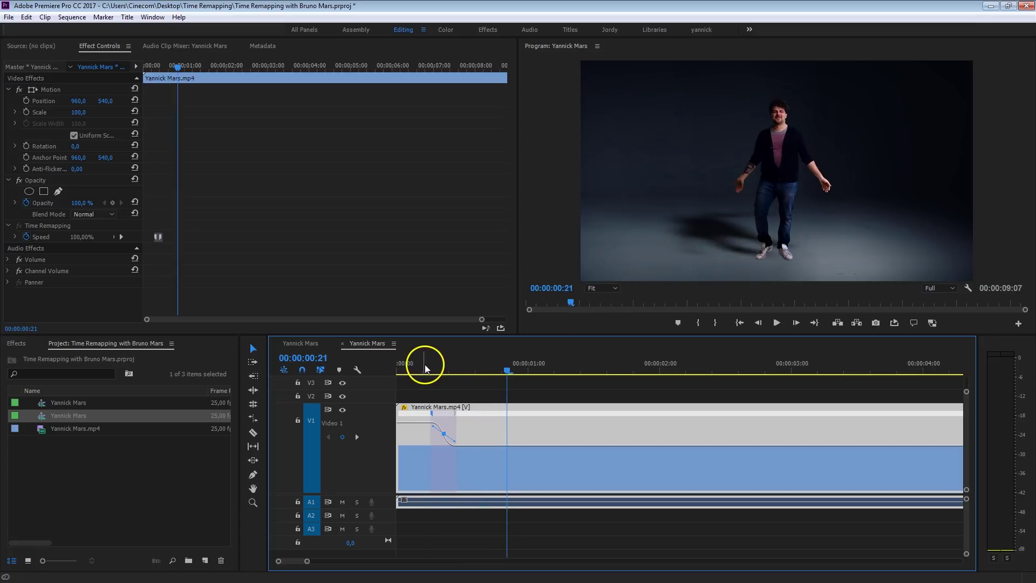
Step: Scrub the eased ramp, then download PremiumBeat's Epic Hollywood Trailer full-track preview
drag(425, 368, 393, 374)
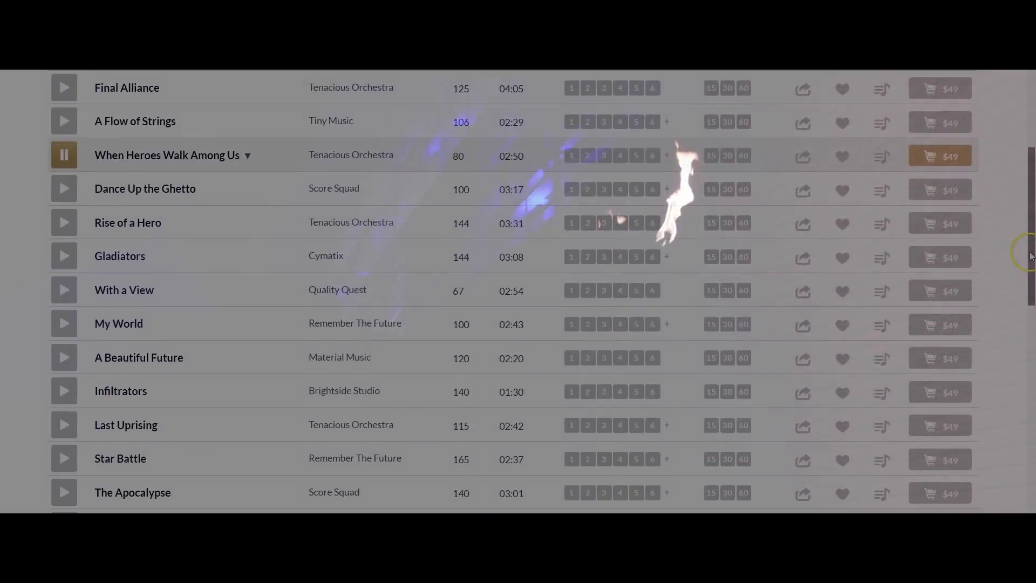
drag(1030, 257, 1032, 321)
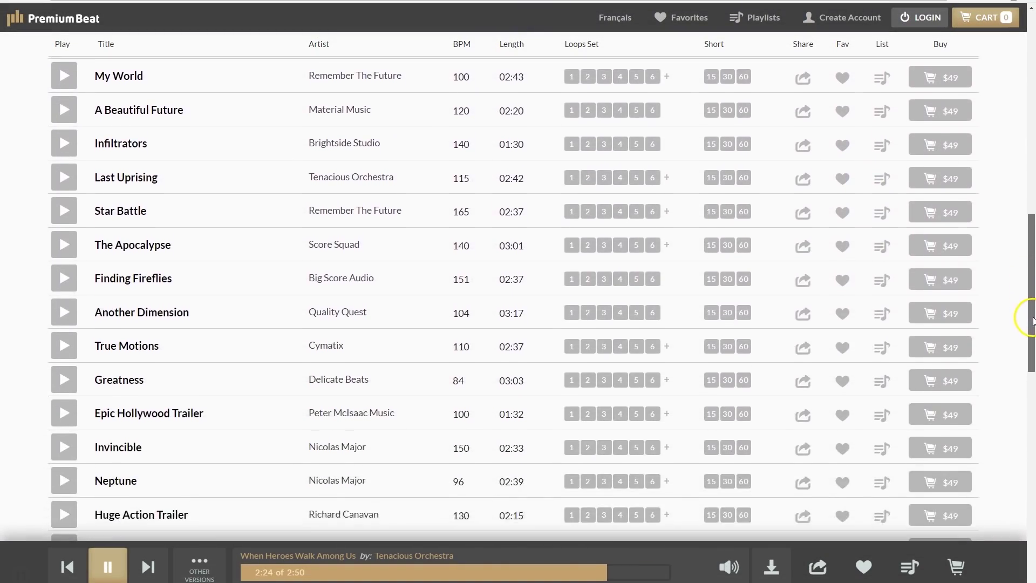
click(770, 574)
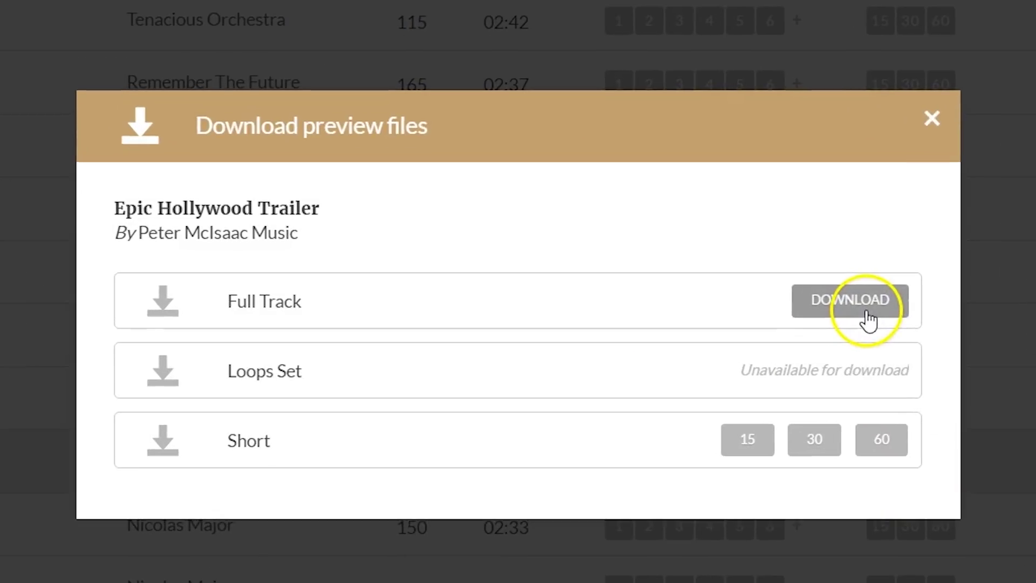
click(705, 301)
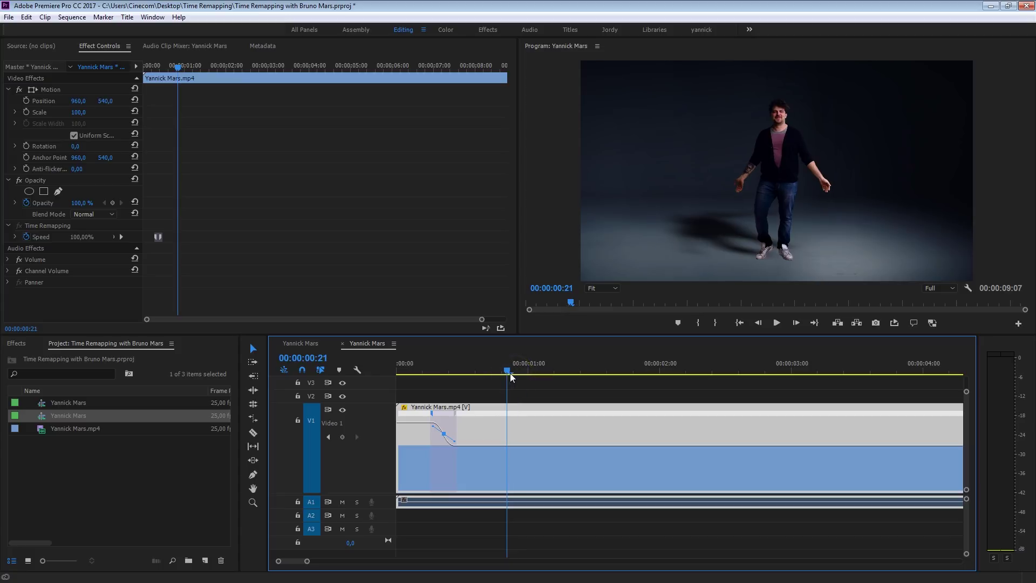
Step: Add speed keyframes on the rubber band at 00:00:00:21 and around 00:00:01:08
ctrl+click(508, 445)
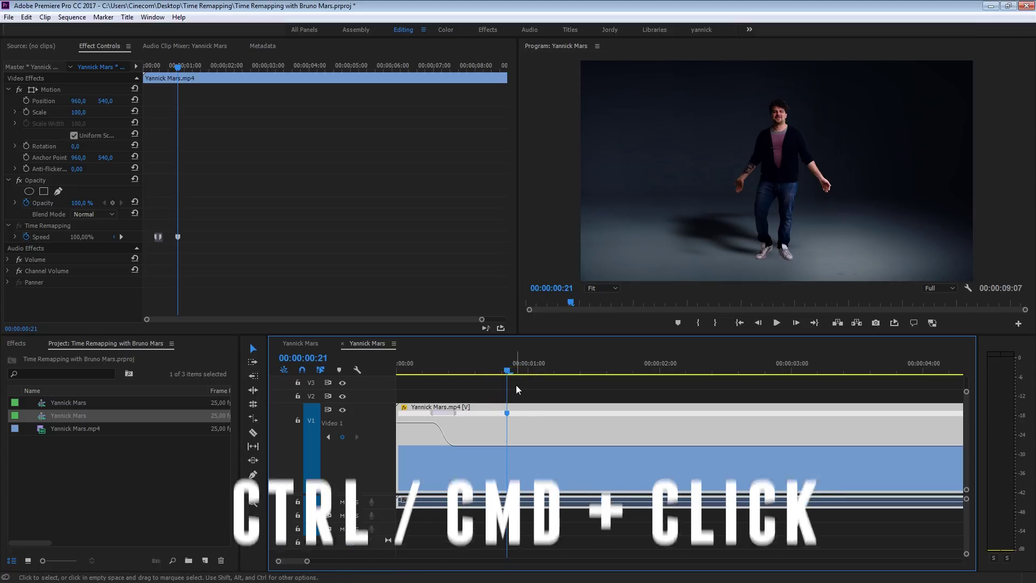
click(513, 369)
drag(514, 368, 573, 373)
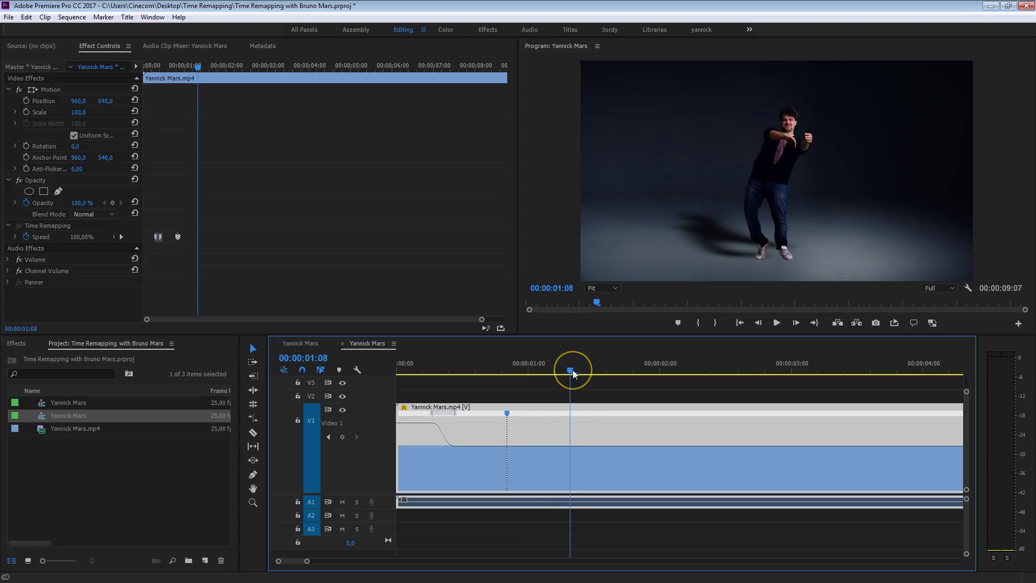
ctrl+click(564, 444)
Step: Drag the rubber band between 00:00:00:21 and 00:00:01:08 up to 200% speed
click(528, 368)
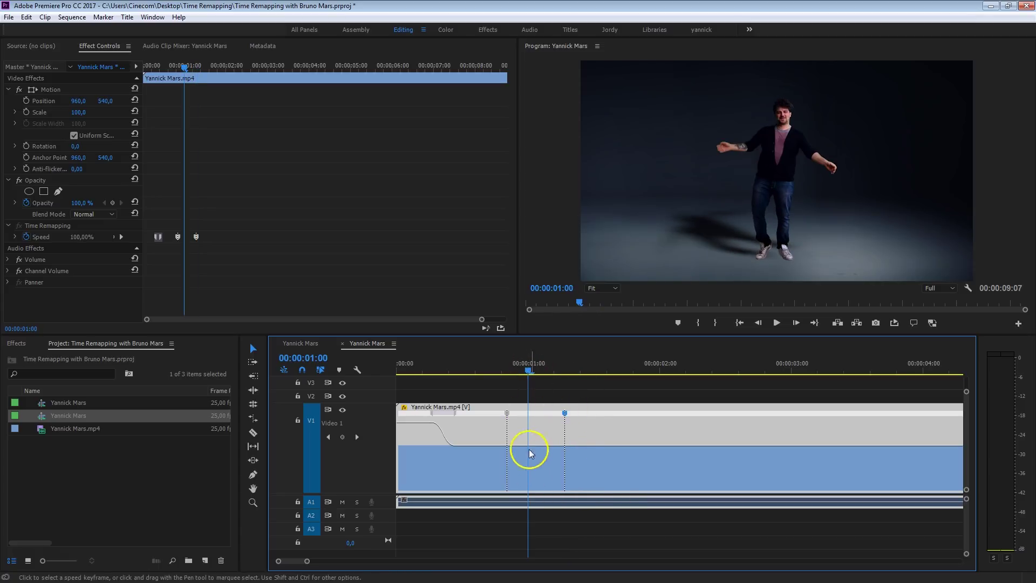
mouse_move(529, 407)
mouse_down()
mouse_move(529, 398)
mouse_move(537, 426)
mouse_move(544, 398)
mouse_up()
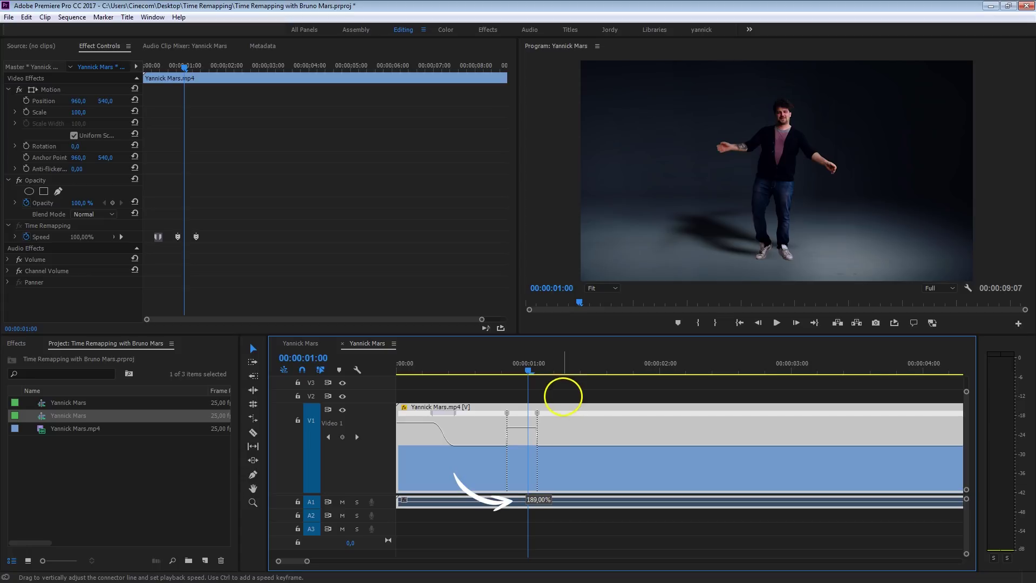
mouse_move(564, 394)
mouse_down()
mouse_move(567, 377)
mouse_move(564, 387)
mouse_up()
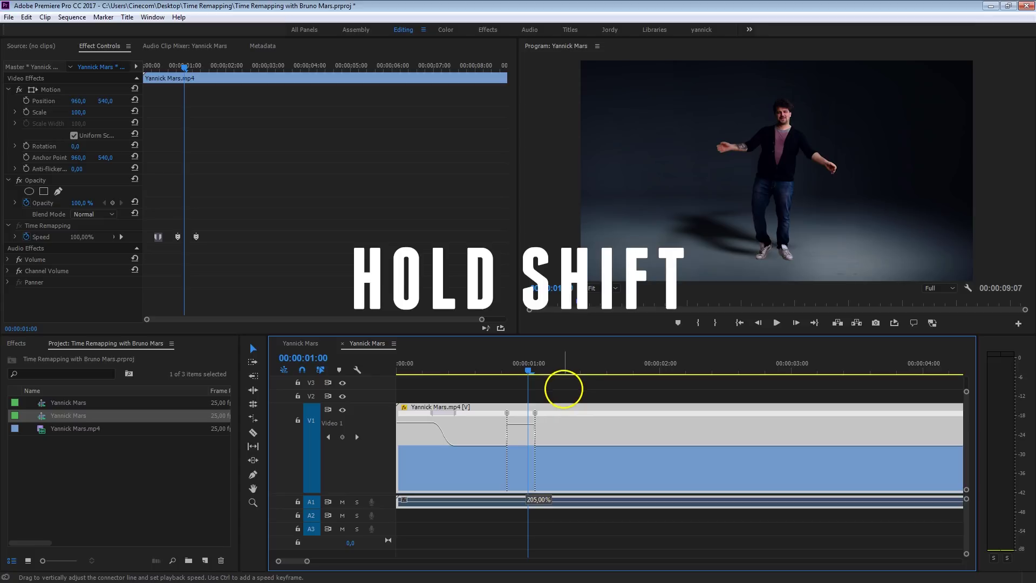
click(526, 392)
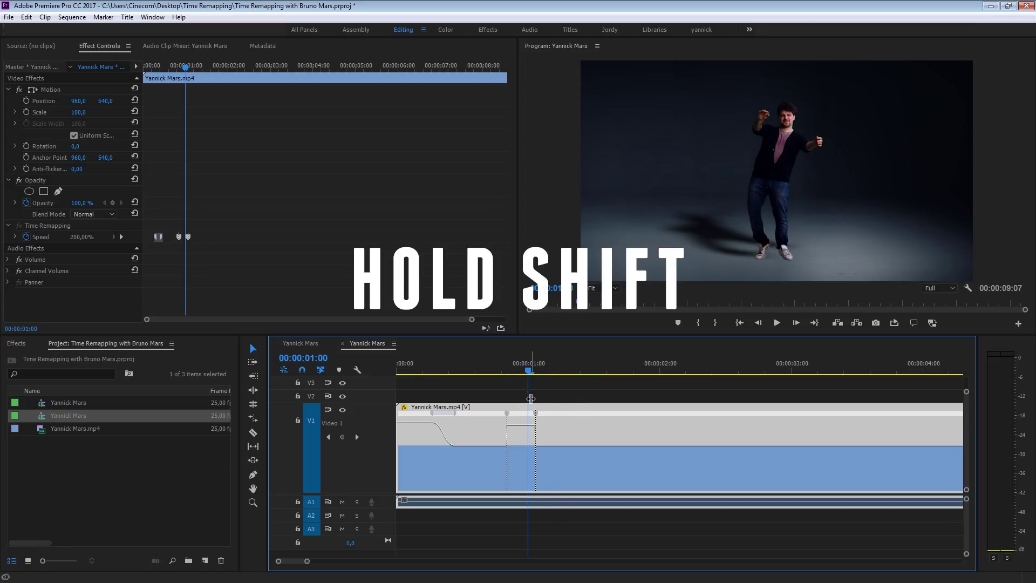
Step: Split the second keyframe into a gradual ramp out of the 200% section, then deselect
click(497, 370)
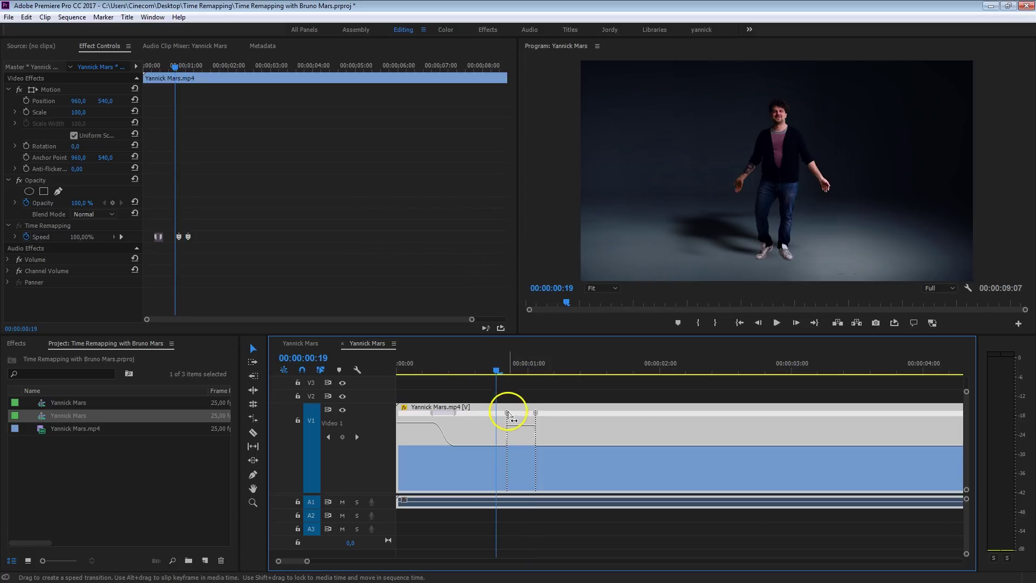
drag(508, 418, 549, 417)
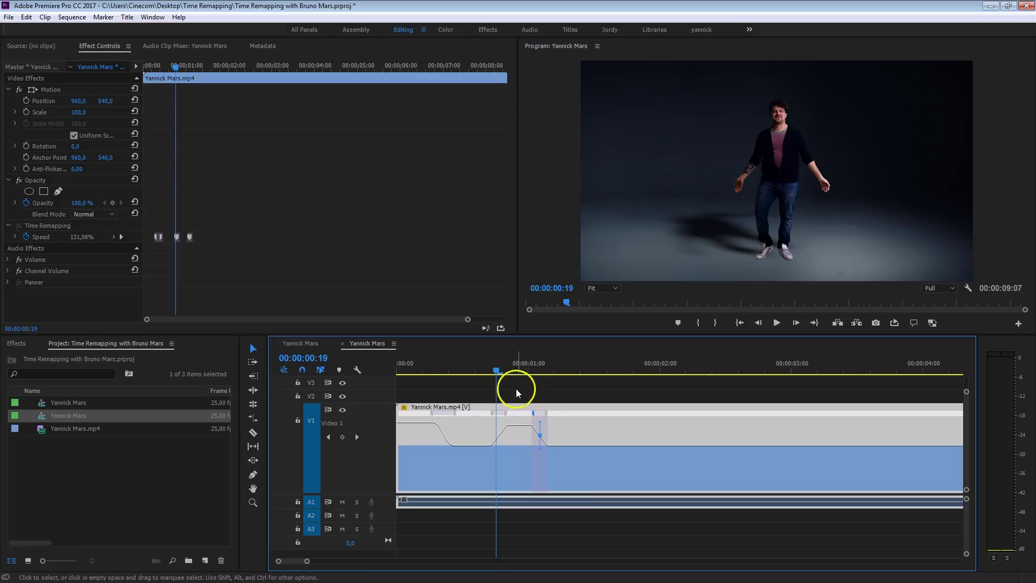
click(525, 393)
Step: Play back the opening moves from just before the first speed-up
click(467, 371)
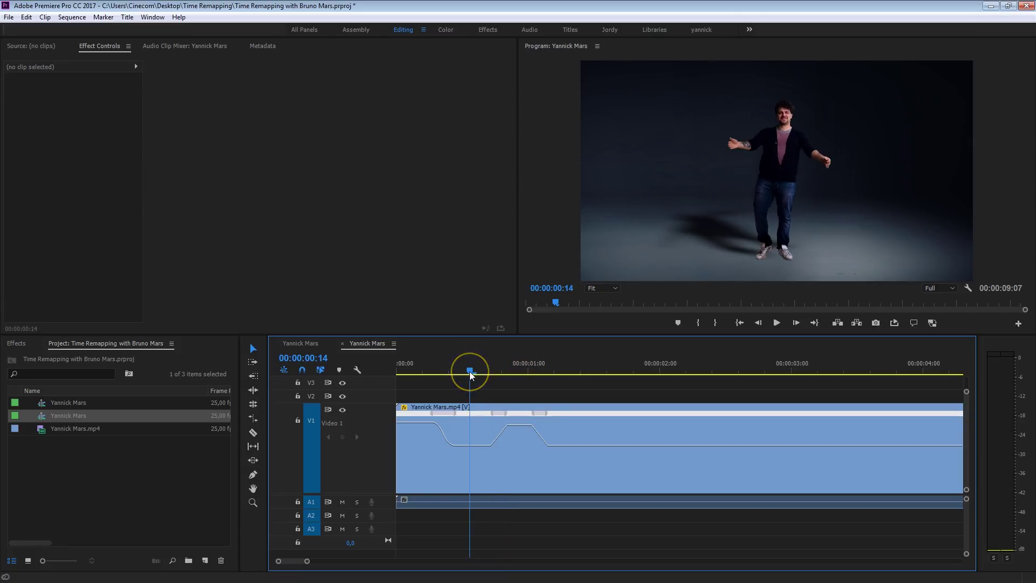
click(501, 399)
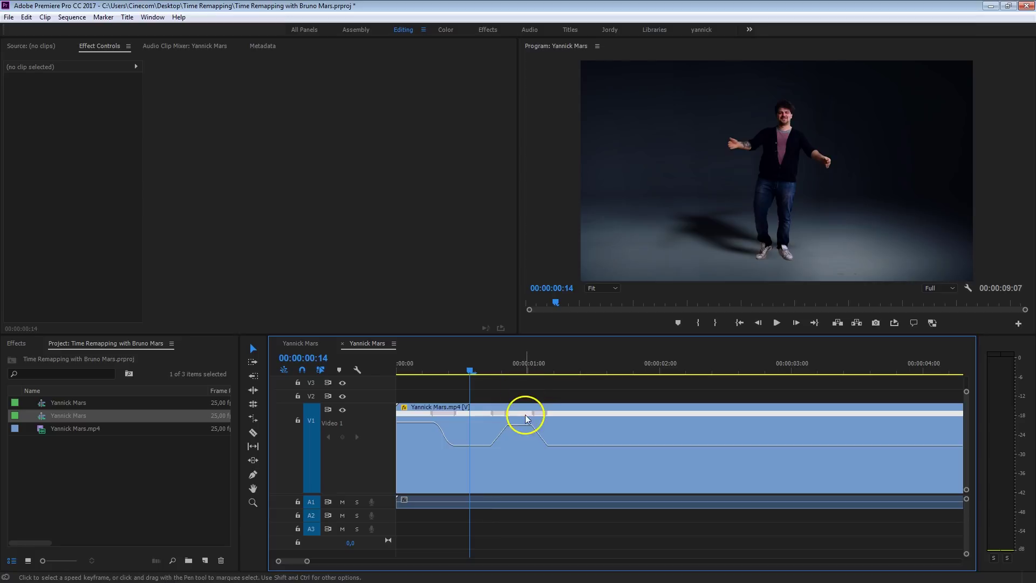
key(space)
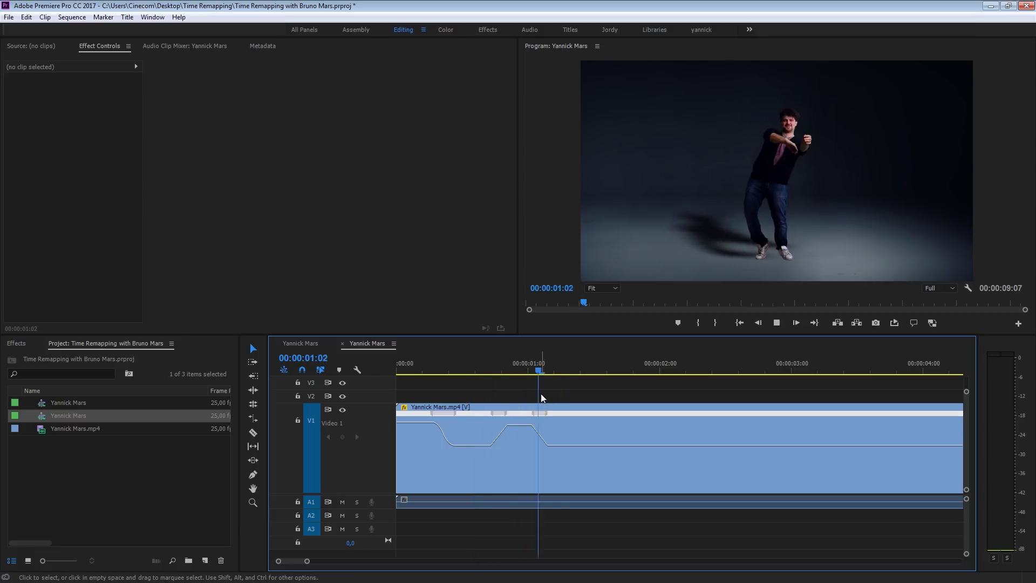
Step: Speed up the move around 00:00:01:14 to 179% with eased ramps on both keyframes
drag(573, 383, 695, 375)
ctrl+click(607, 445)
click(623, 372)
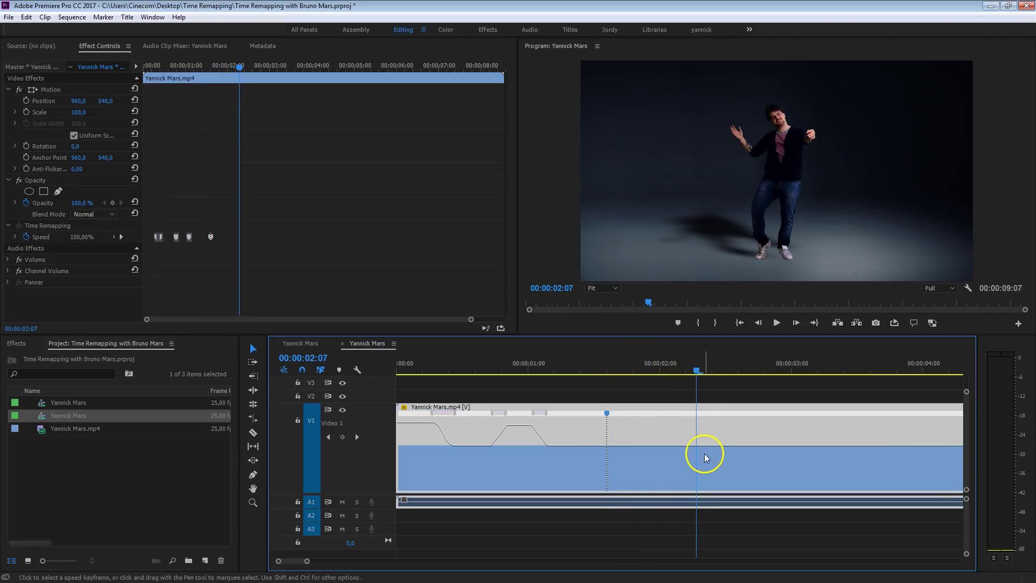
drag(697, 447, 578, 416)
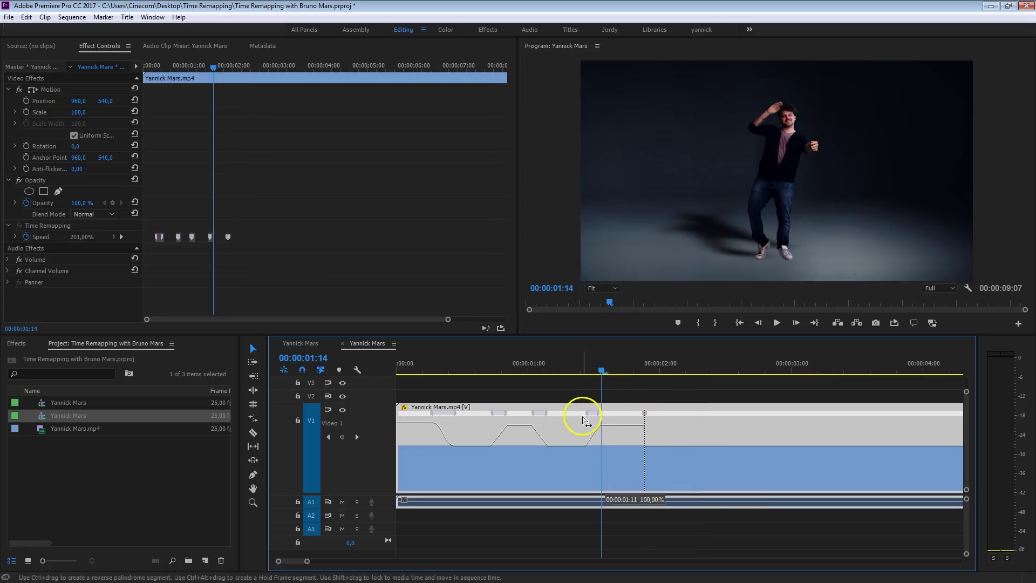
drag(646, 413, 670, 413)
Step: Add a short 169% speed burst near 00:00:02:12 and play it back
drag(593, 369, 747, 418)
ctrl+click(711, 445)
ctrl+click(755, 442)
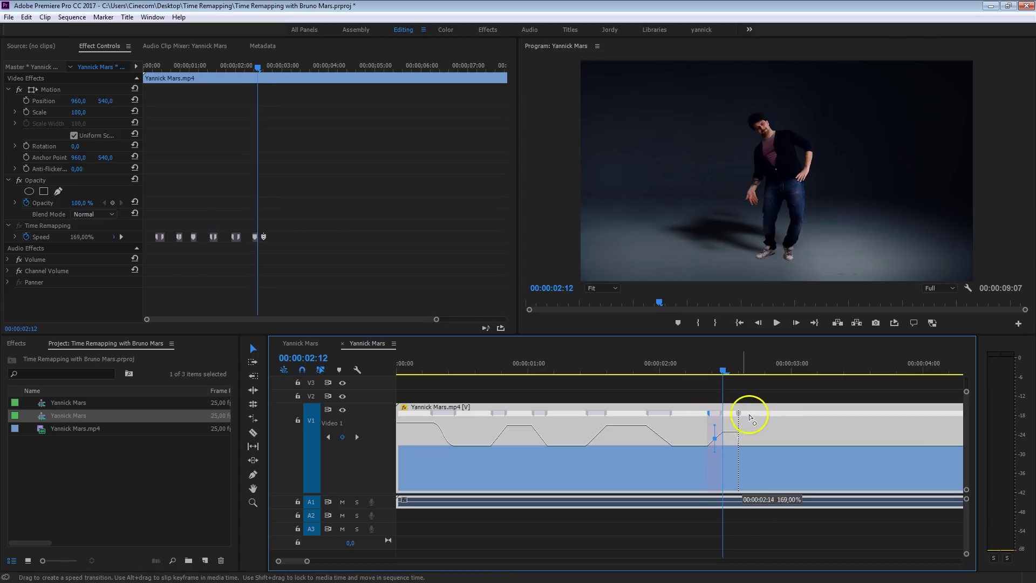
key(space)
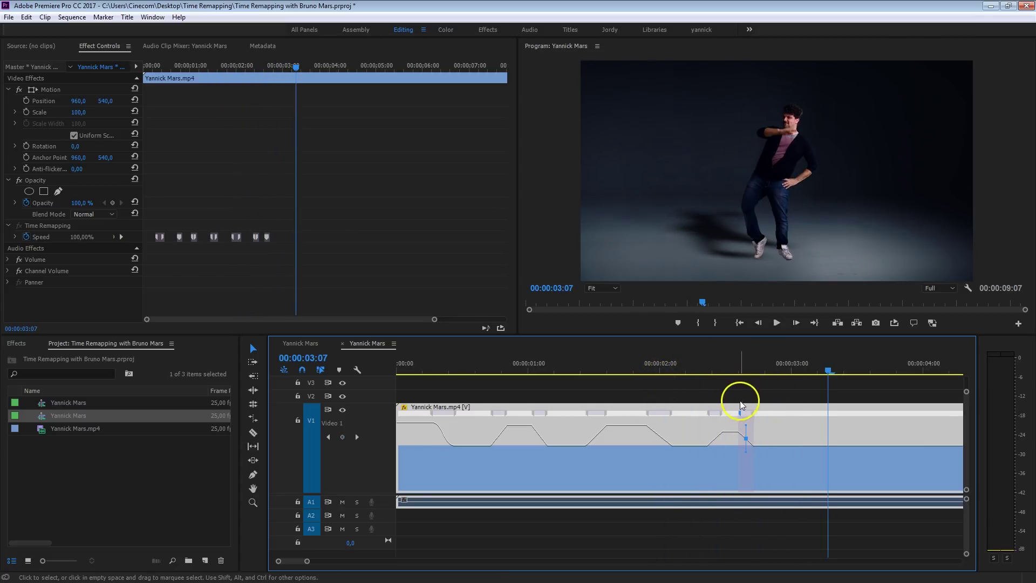
key(space)
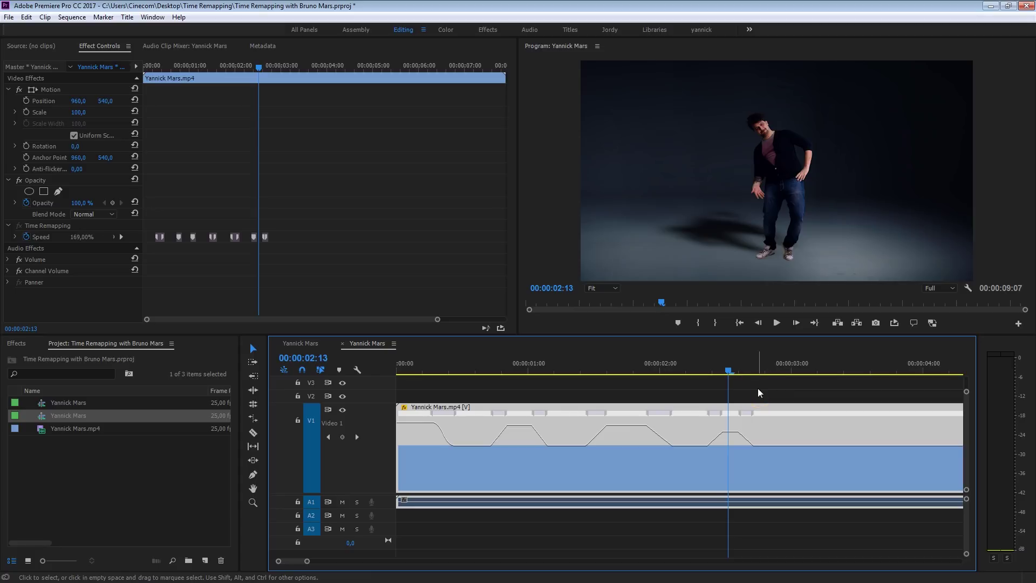
drag(729, 440, 730, 429)
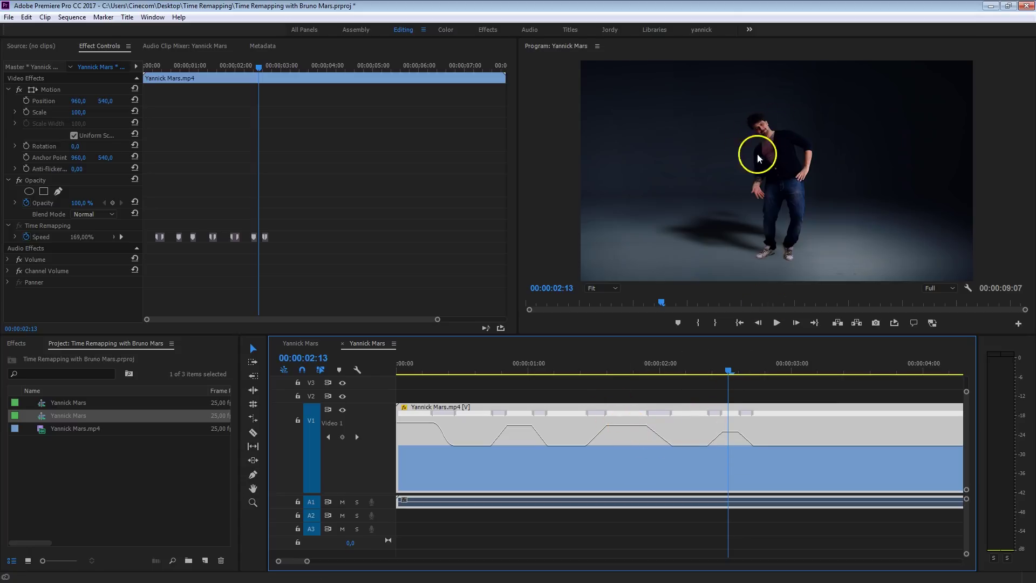
click(723, 367)
drag(721, 364, 608, 389)
drag(647, 431, 687, 375)
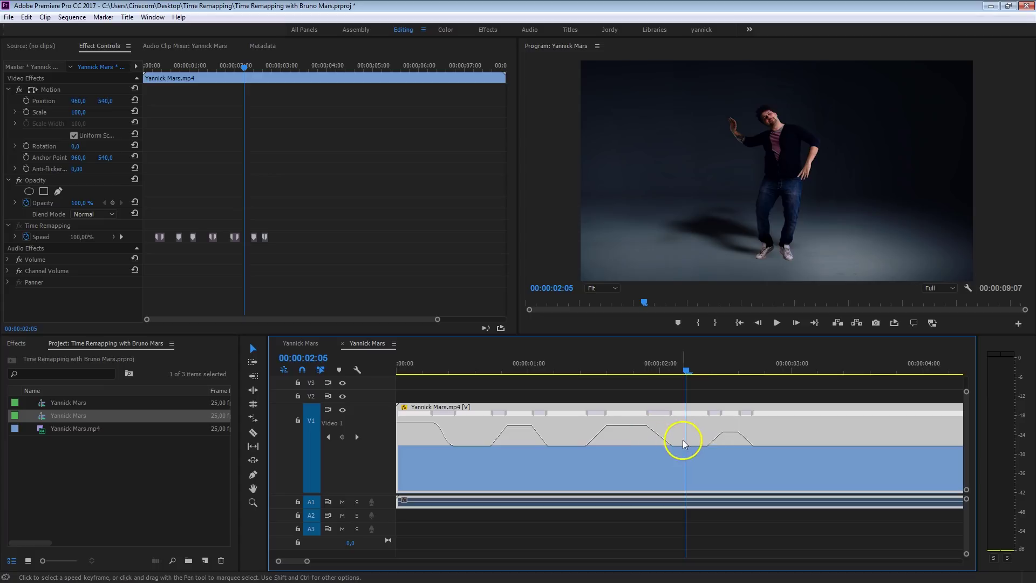
Step: Raise the stretch between the third and fourth speed keyframes to 124% and play it back
drag(692, 445, 689, 441)
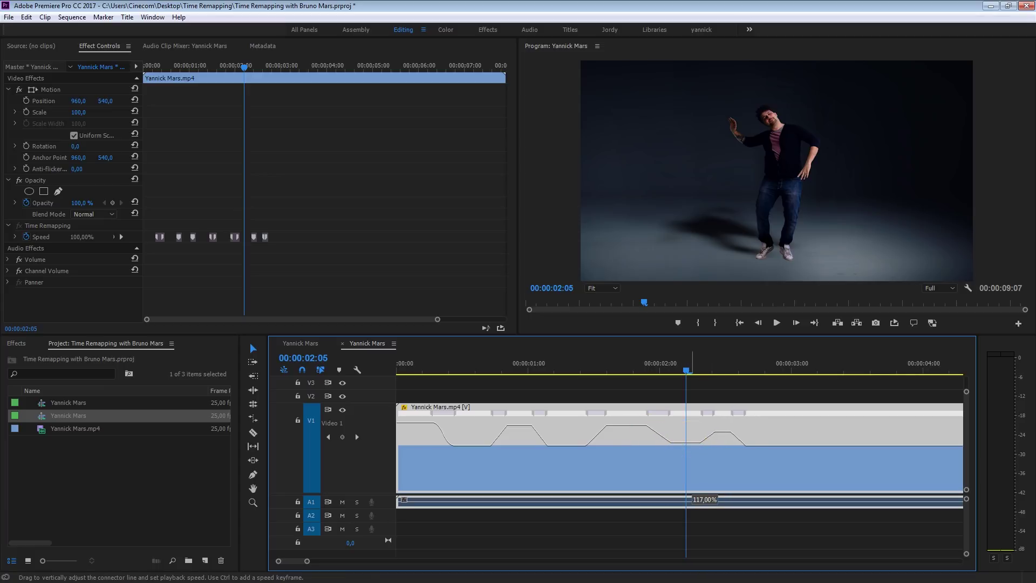
drag(694, 432, 694, 433)
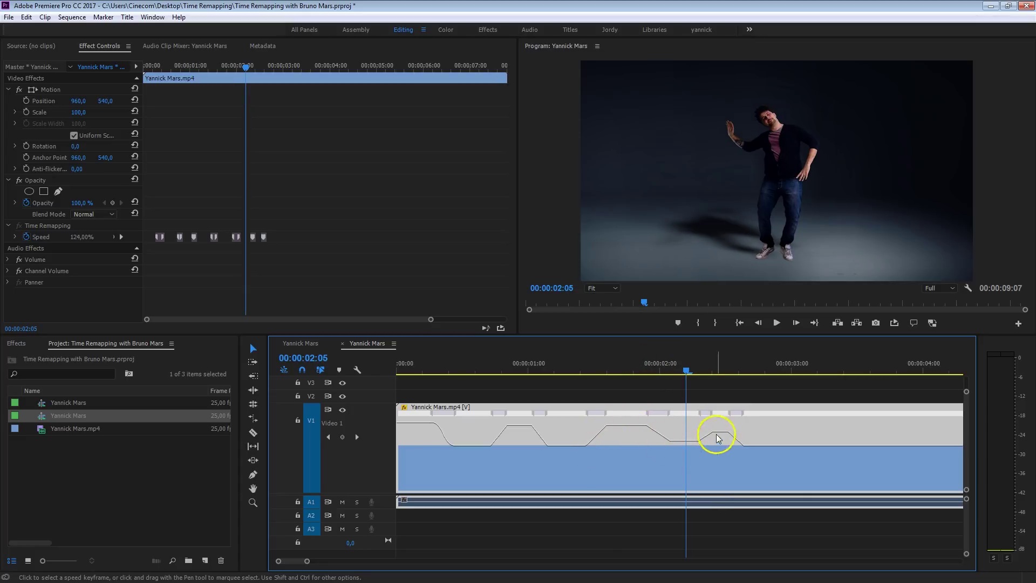
click(617, 366)
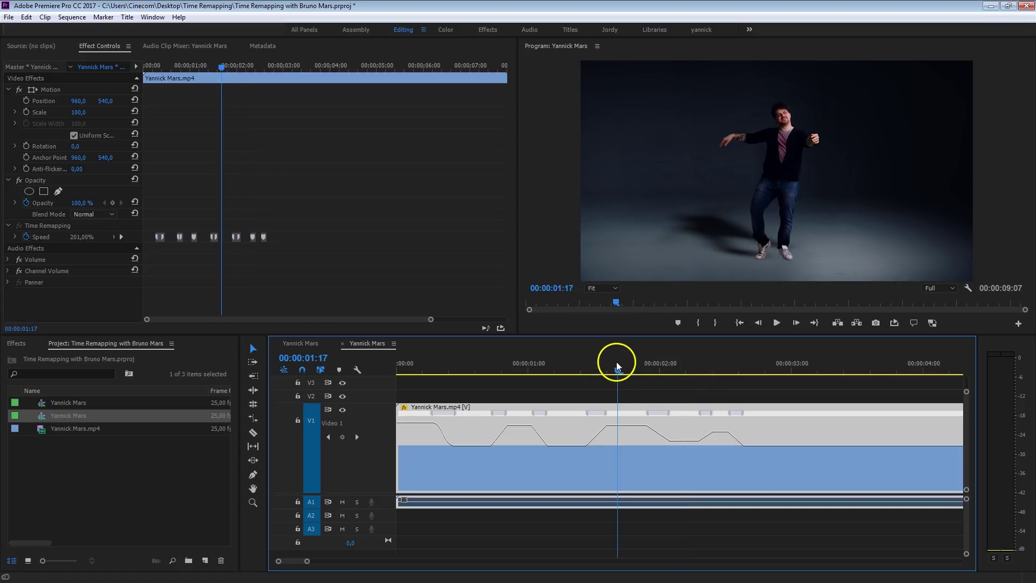
key(space)
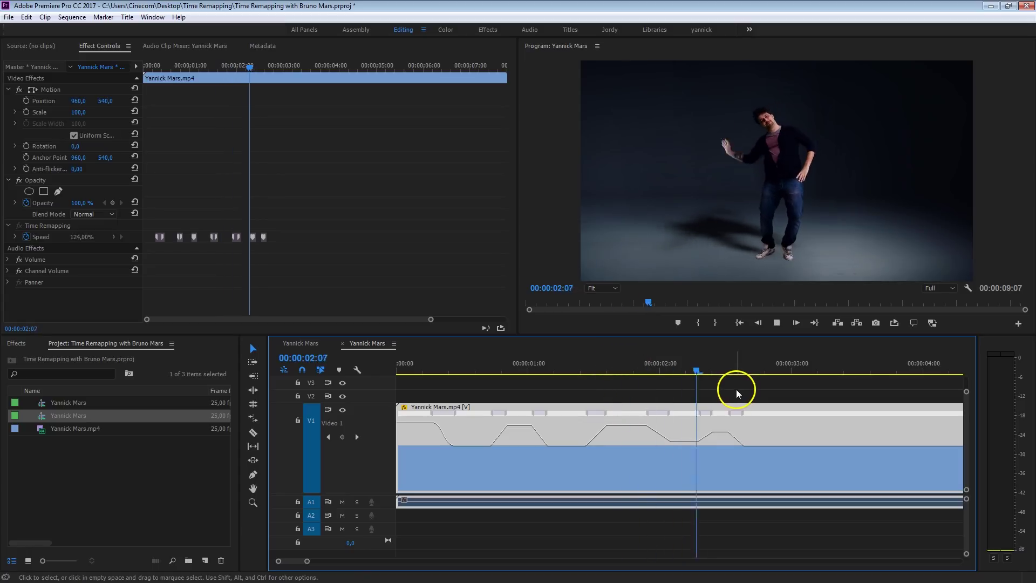
key(space)
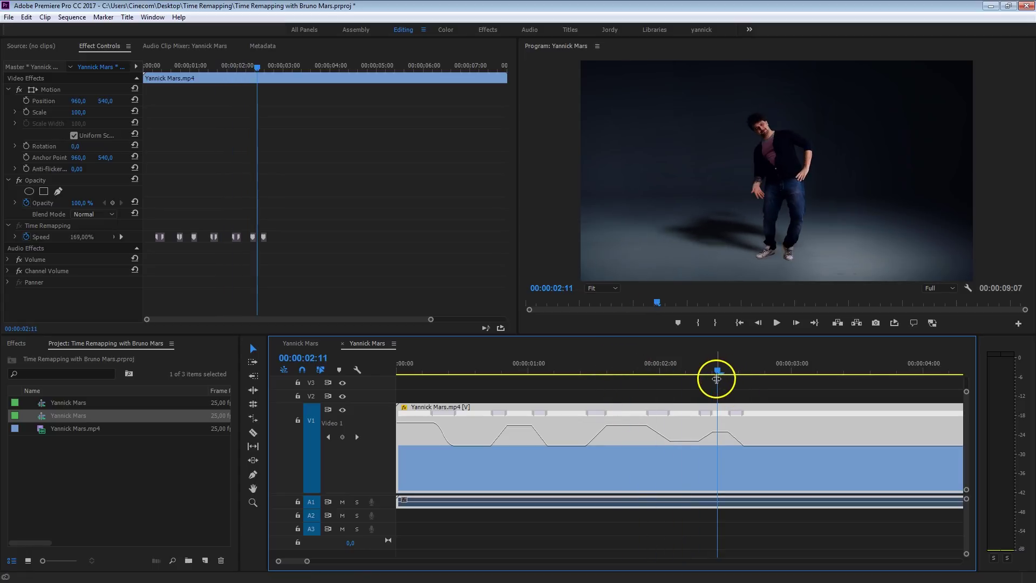
Step: Replay from 00:00:01:22 and scrub near the last move to judge the timing
click(645, 370)
key(space)
key(space)
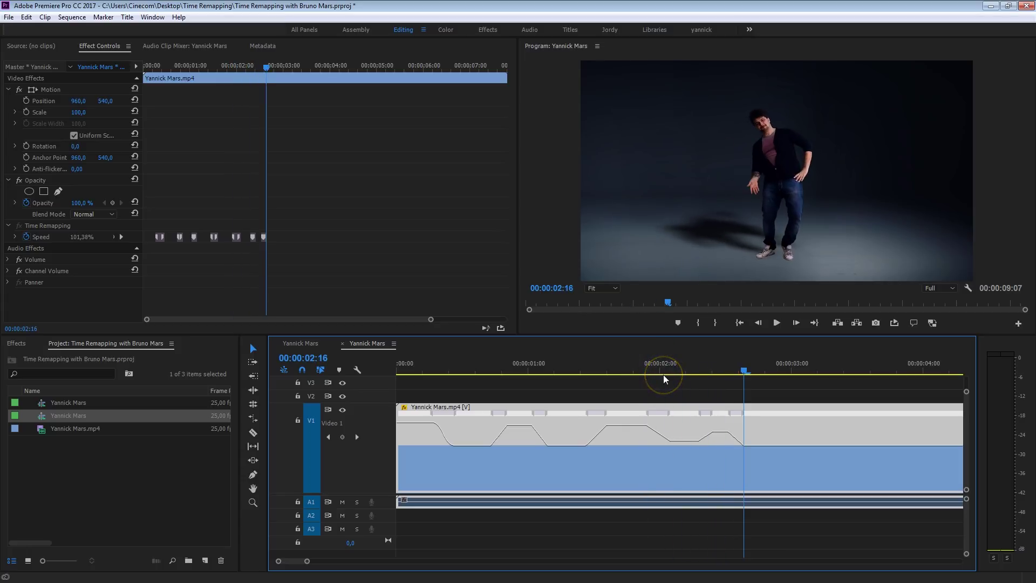
drag(742, 361, 829, 350)
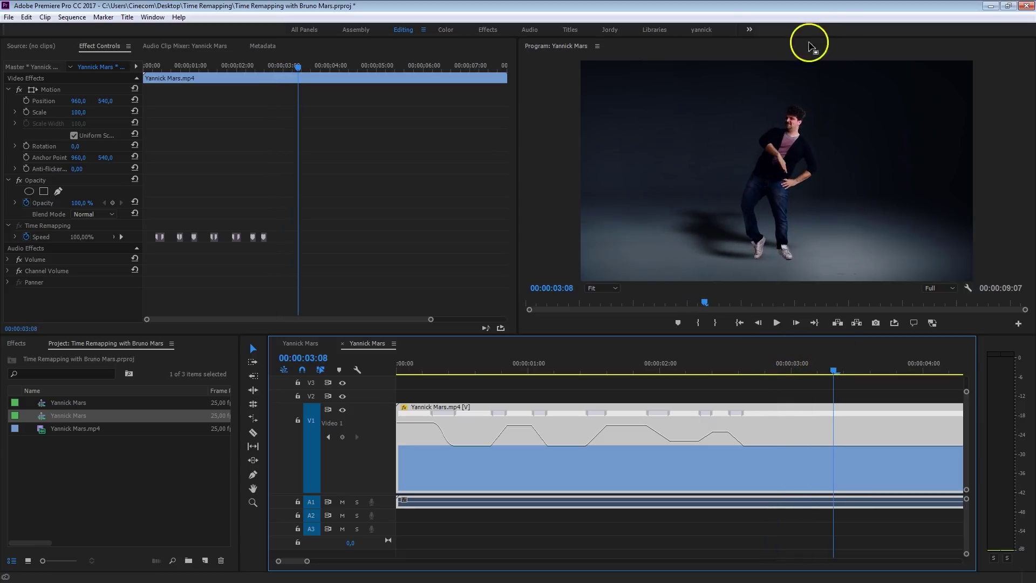
Step: Widen the eased ramp on the last speed keyframe
drag(826, 365, 786, 380)
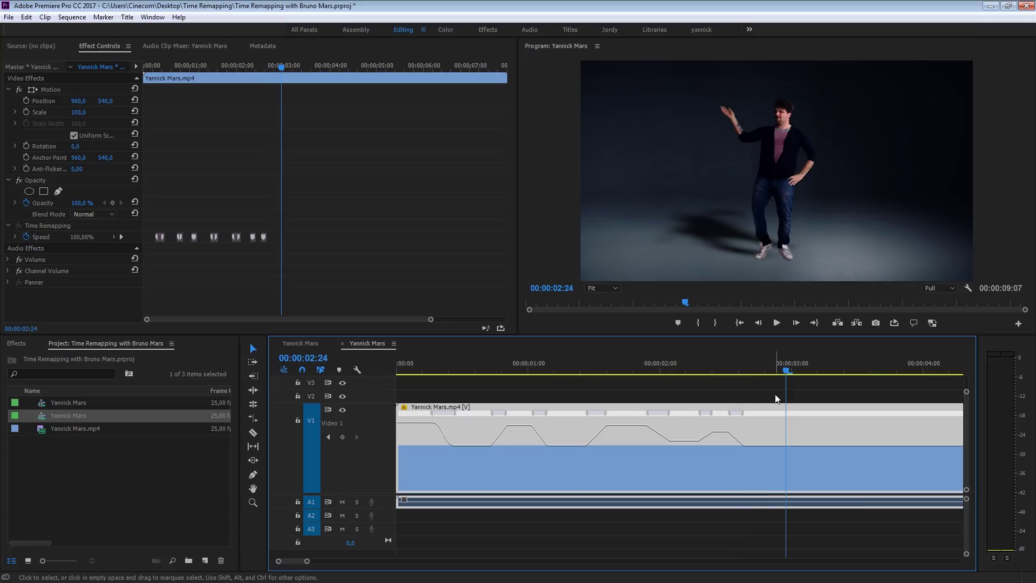
click(725, 414)
drag(724, 413, 743, 424)
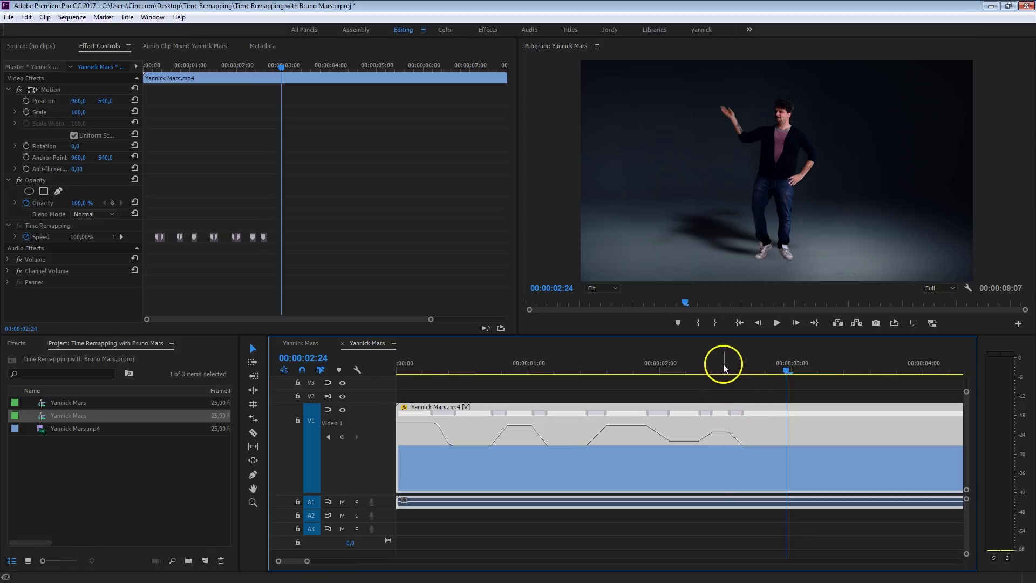
drag(724, 364, 766, 390)
Step: Raise the rest of the clip to 214% and reshape the ramp near 00:00:02:10
click(783, 445)
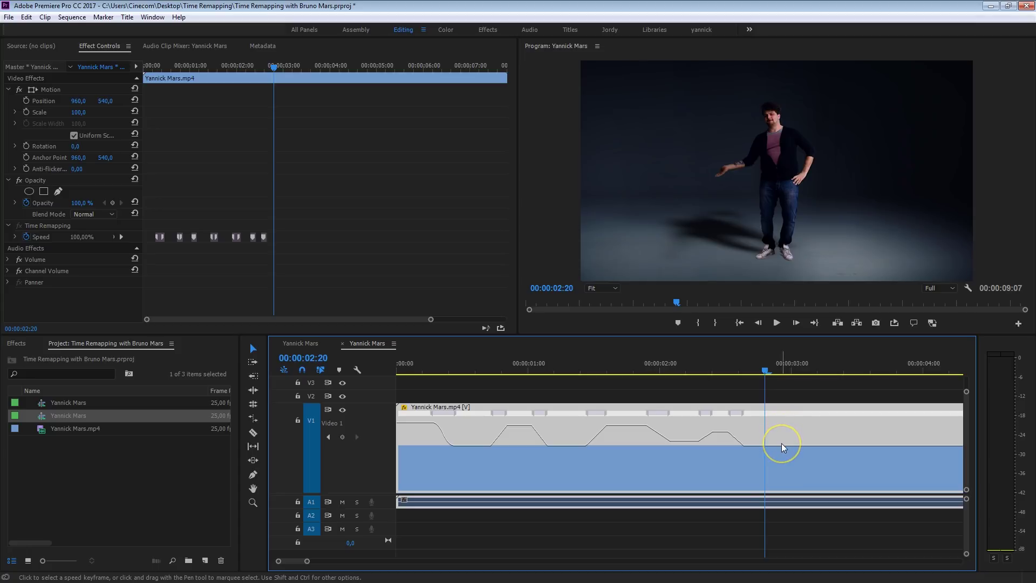
drag(782, 442, 776, 383)
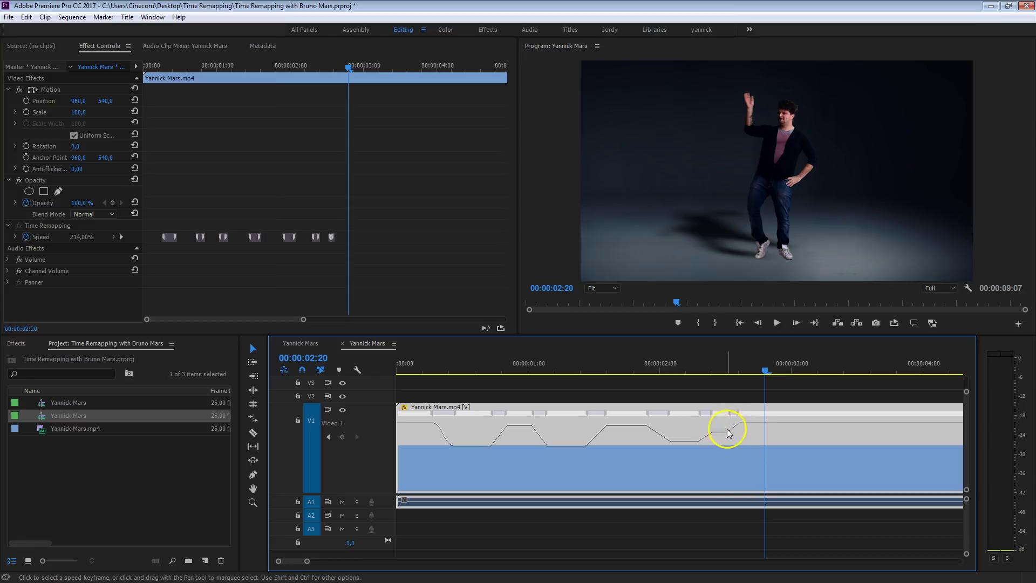
click(732, 370)
click(739, 371)
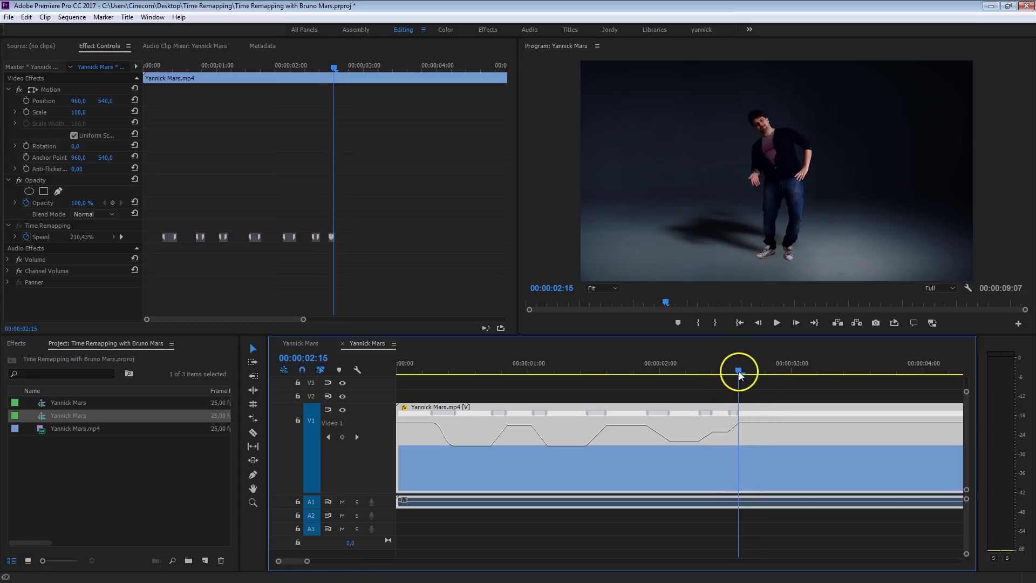
drag(739, 371, 676, 372)
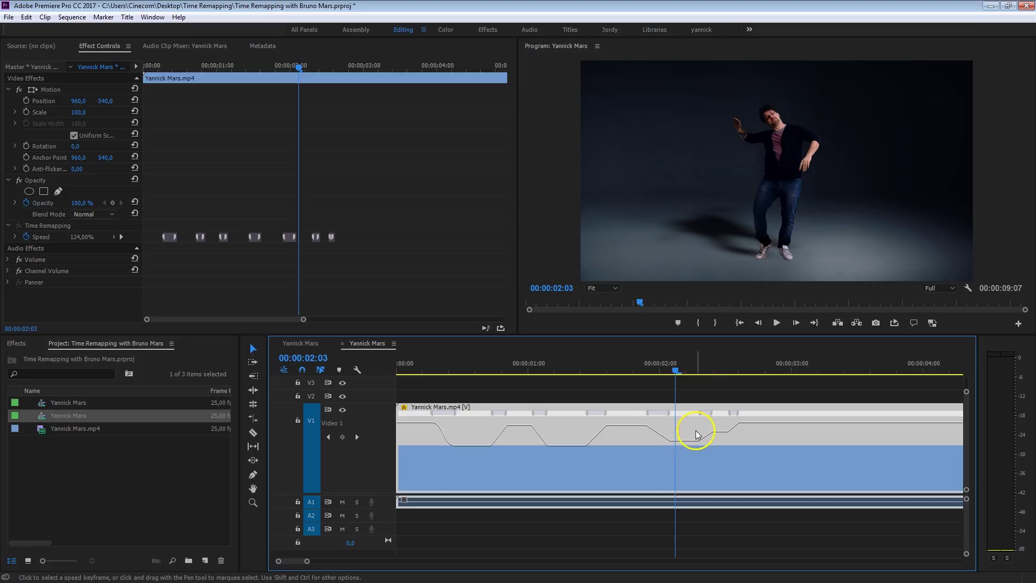
mouse_move(714, 429)
mouse_down()
mouse_move(756, 418)
mouse_move(726, 420)
mouse_move(744, 416)
mouse_up()
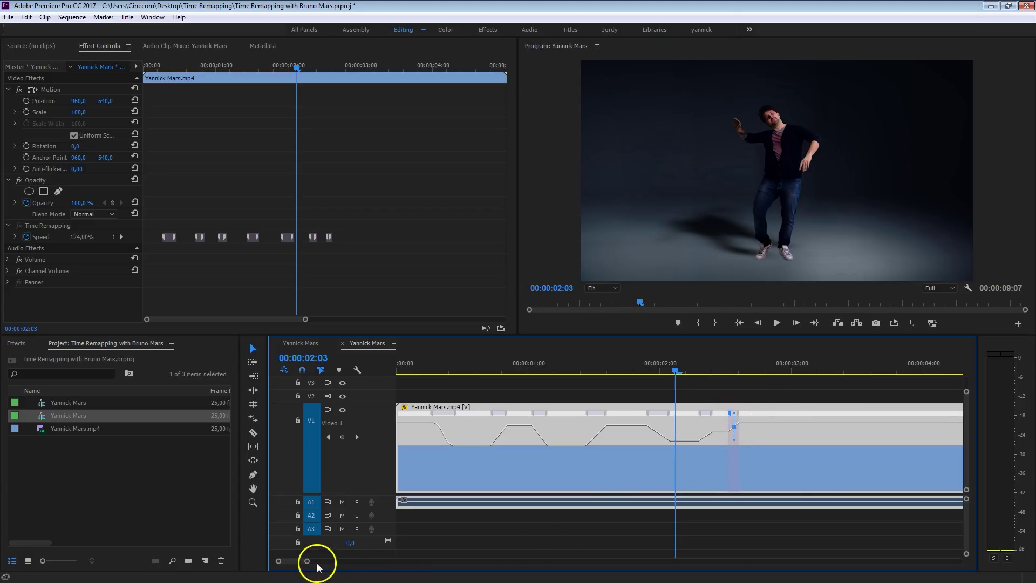
Step: Stretch the last ramp keyframe later, nudge it slightly earlier, and replay the ending
drag(308, 561, 298, 561)
drag(793, 412, 834, 415)
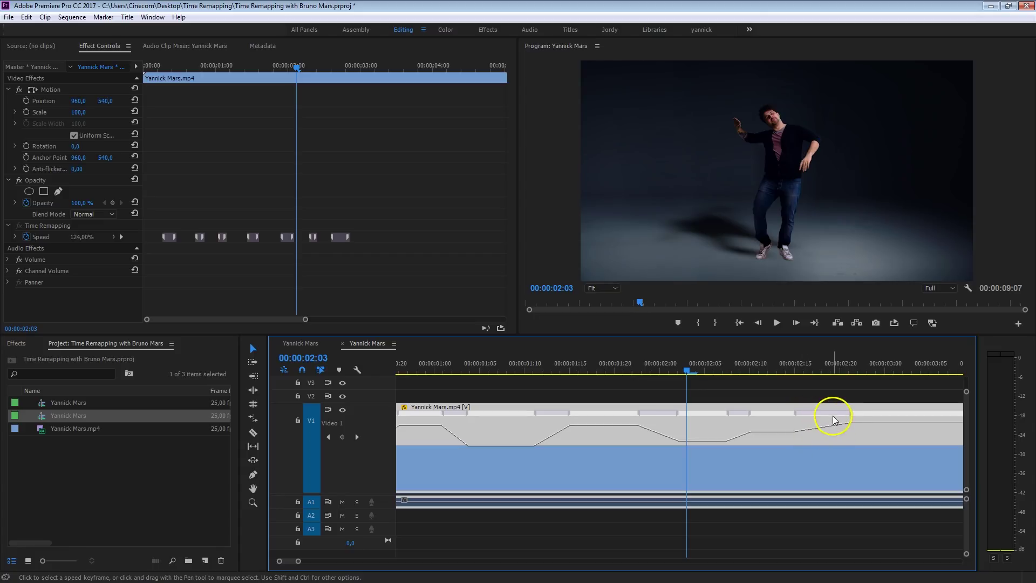
mouse_move(833, 414)
mouse_down()
mouse_move(860, 416)
mouse_move(823, 417)
mouse_move(847, 417)
mouse_move(823, 416)
mouse_move(837, 416)
mouse_up()
key(space)
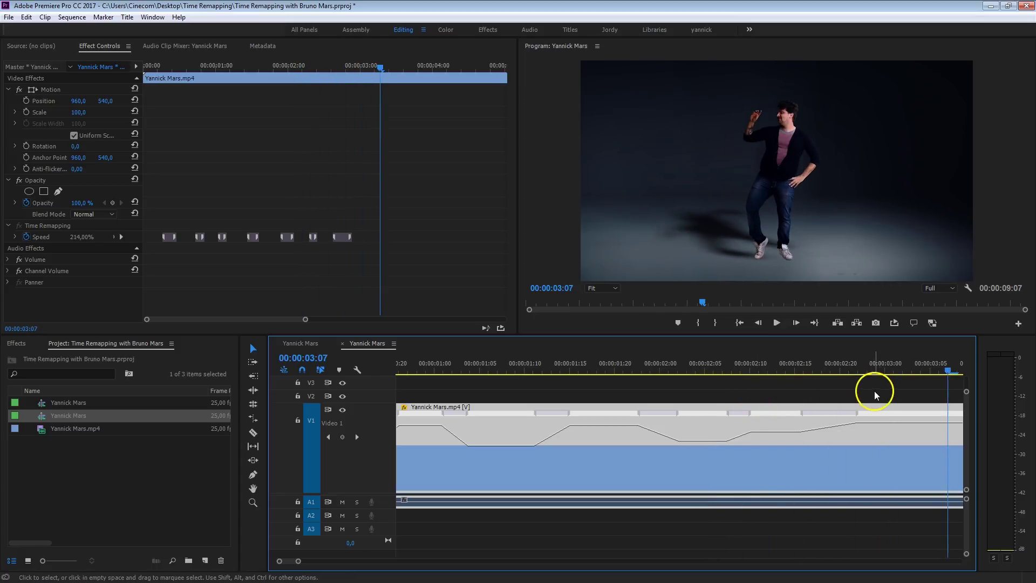
mouse_move(837, 416)
mouse_down()
mouse_move(816, 418)
mouse_move(825, 417)
mouse_up()
click(746, 372)
key(space)
key(space)
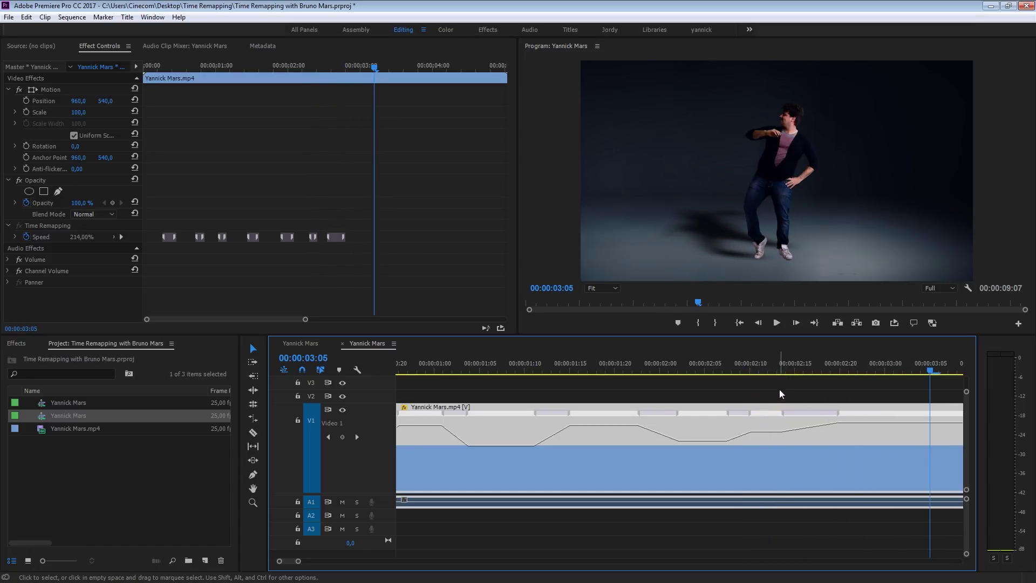
Step: Add a speed keyframe at 00:00:02:24, lower the speed after it, and split it into a ramp
key(minus)
click(710, 367)
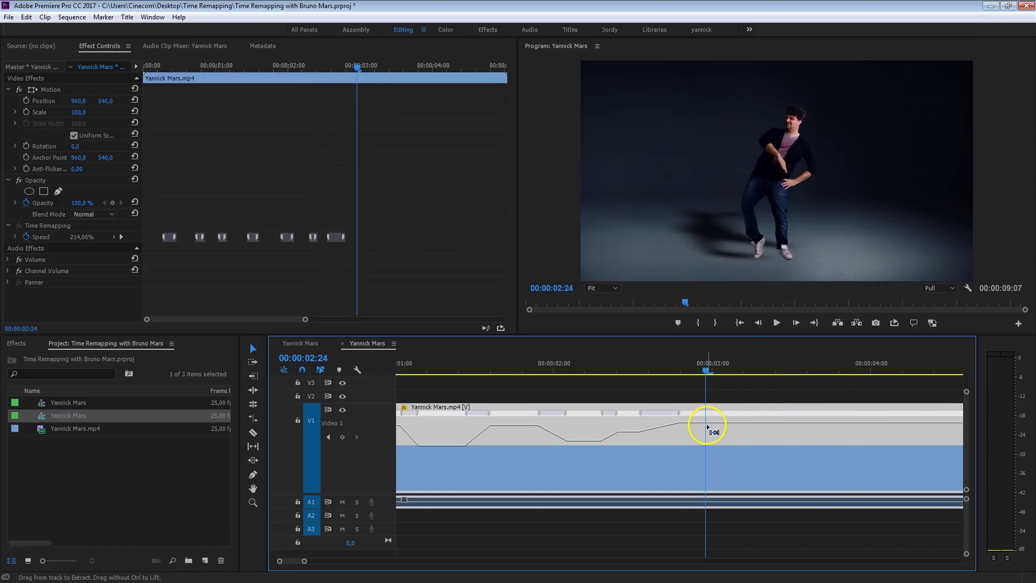
ctrl+click(707, 423)
drag(730, 423, 734, 465)
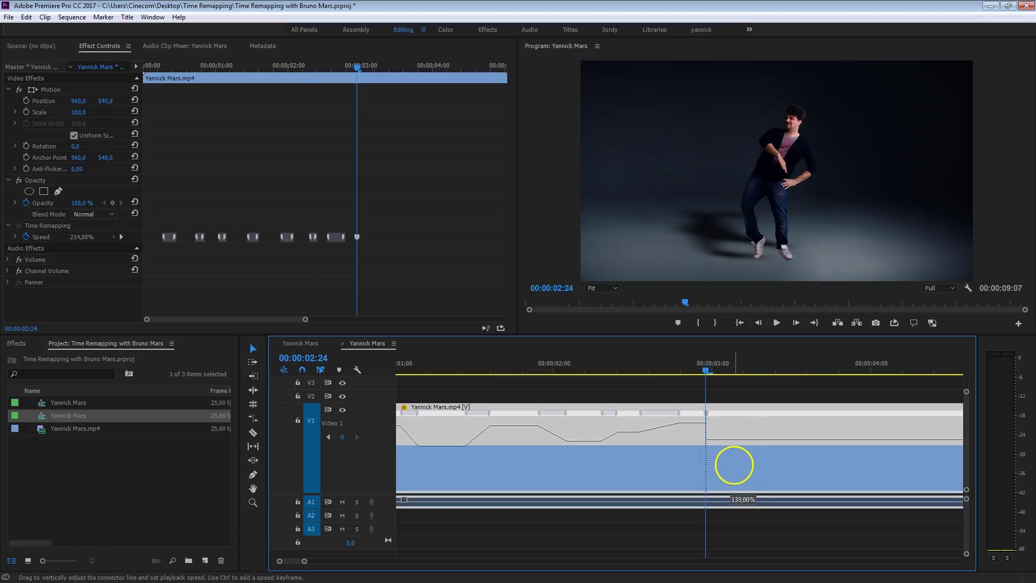
drag(710, 414, 732, 414)
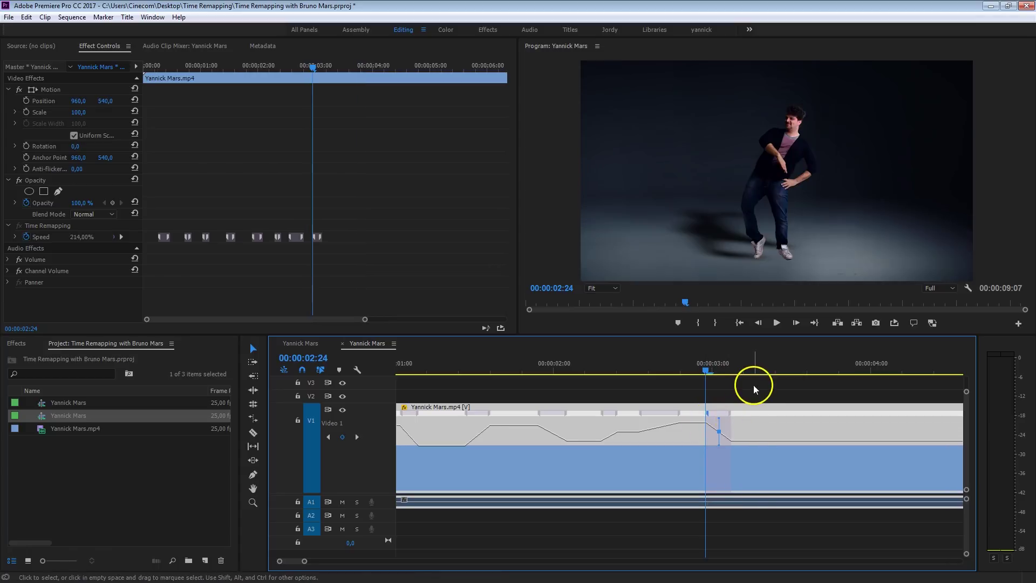
Step: Start the slow-down ramp earlier at 00:00:02:21 and scrub the 125% section to check it
click(718, 369)
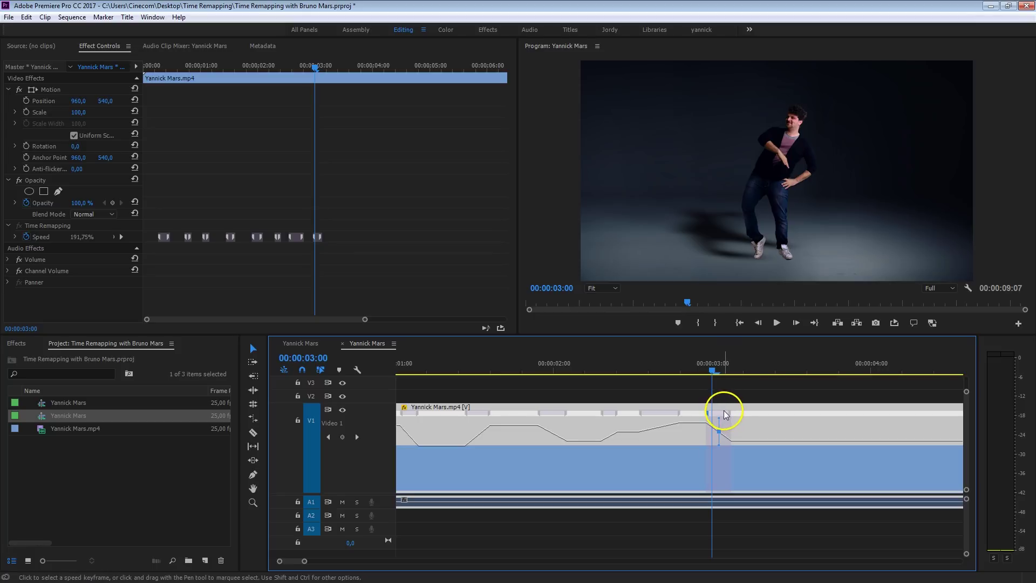
drag(721, 416, 701, 412)
key(Right)
key(Right)
key(Right)
key(Right)
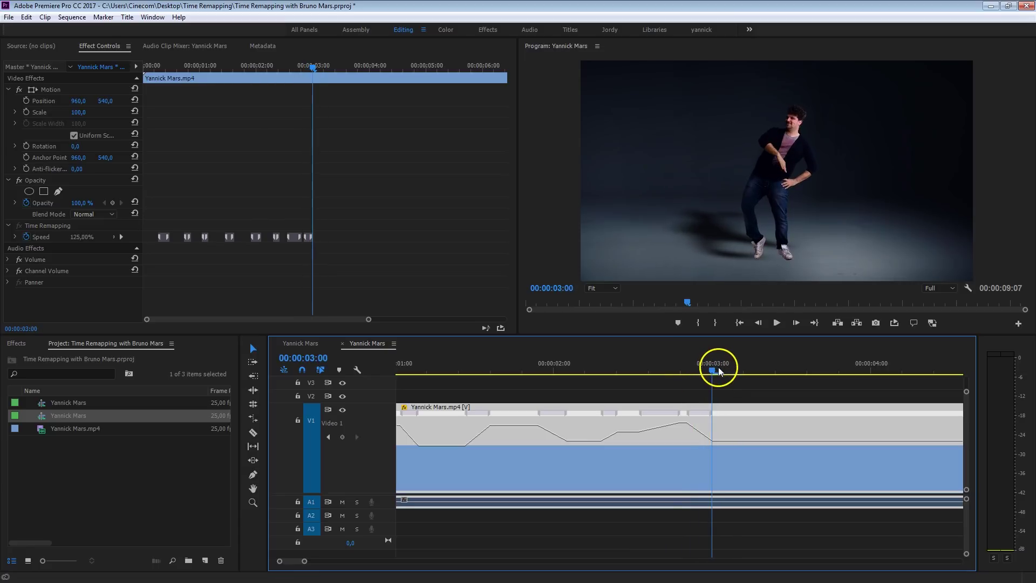
drag(743, 370, 737, 402)
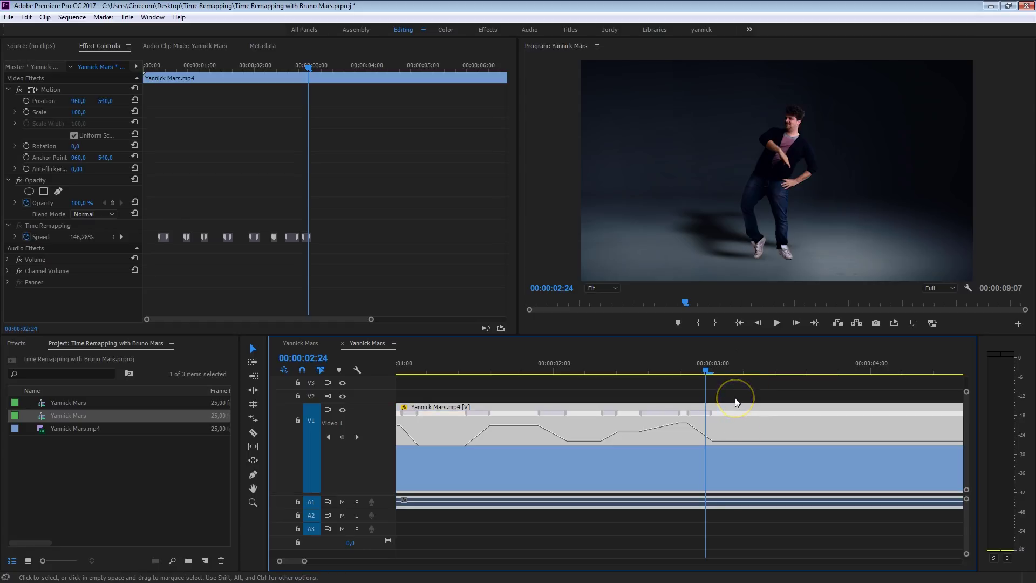
drag(712, 367, 750, 375)
key(minus)
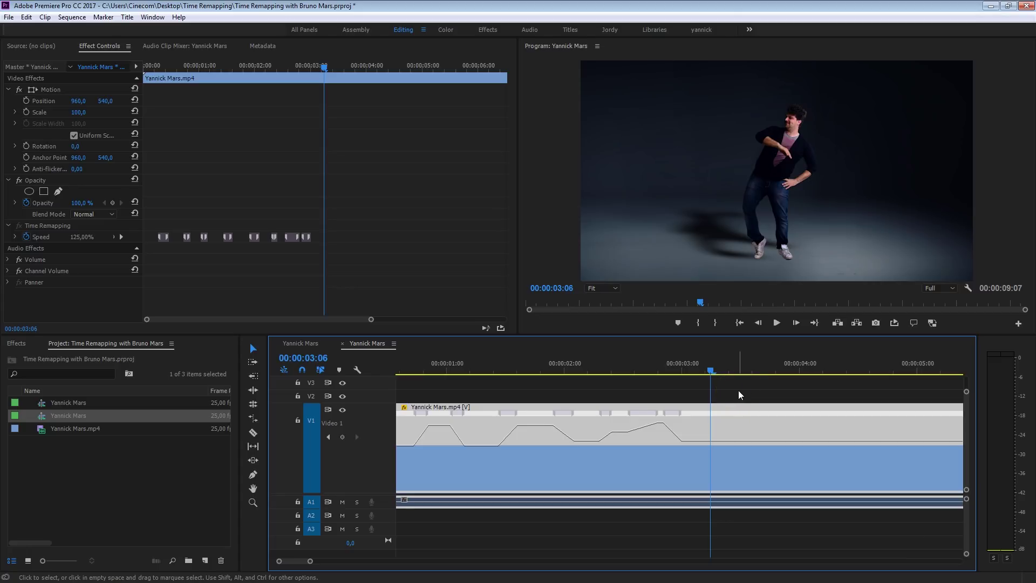
Step: Speed up the move ending at 00:00:03:19 to 173% with an eased rising ramp
drag(712, 369, 772, 369)
ctrl+click(704, 434)
ctrl+click(768, 429)
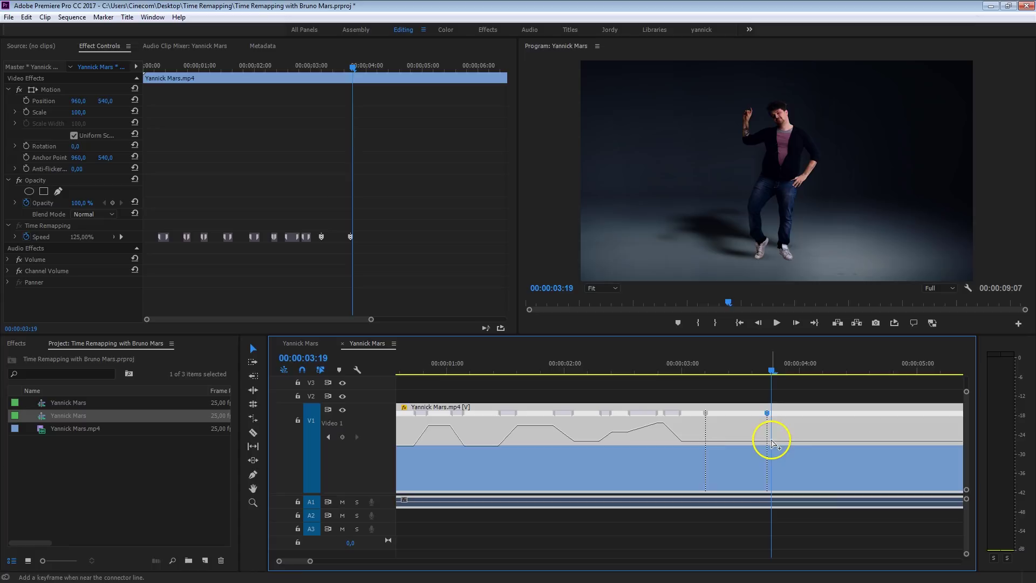
drag(734, 432, 769, 418)
drag(706, 414, 736, 412)
drag(772, 370, 786, 378)
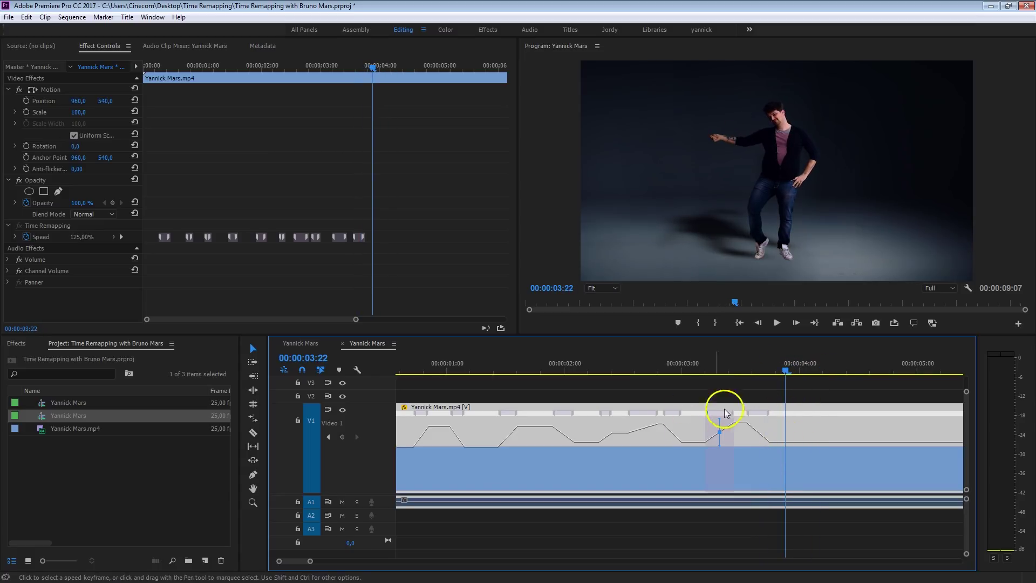
Step: Undo an overshooting speed raise, then speed up the move around 00:00:04:06 to 167%
drag(798, 442, 832, 376)
key(ctrl+z)
ctrl+click(826, 448)
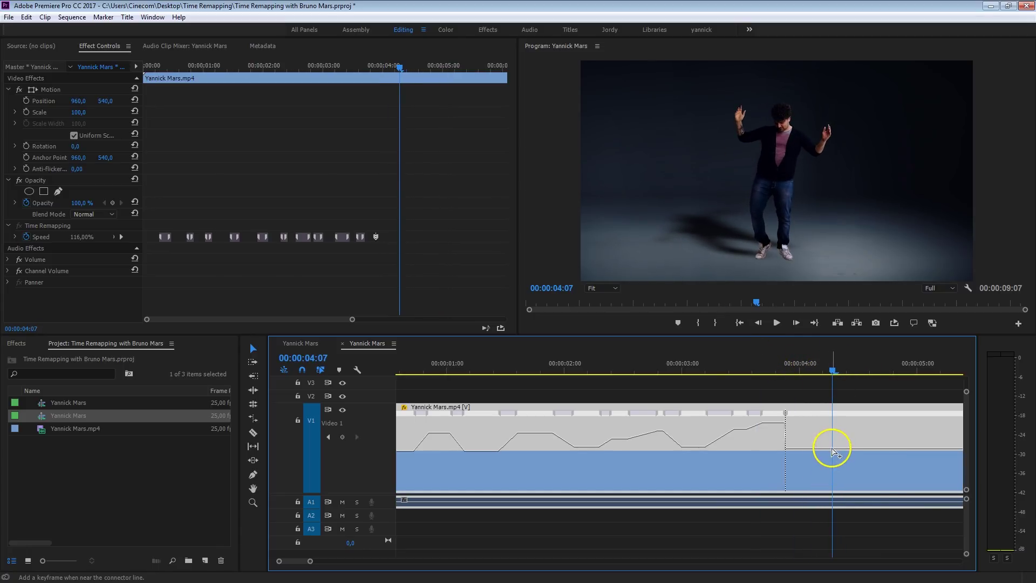
drag(828, 446, 786, 416)
click(639, 384)
key(space)
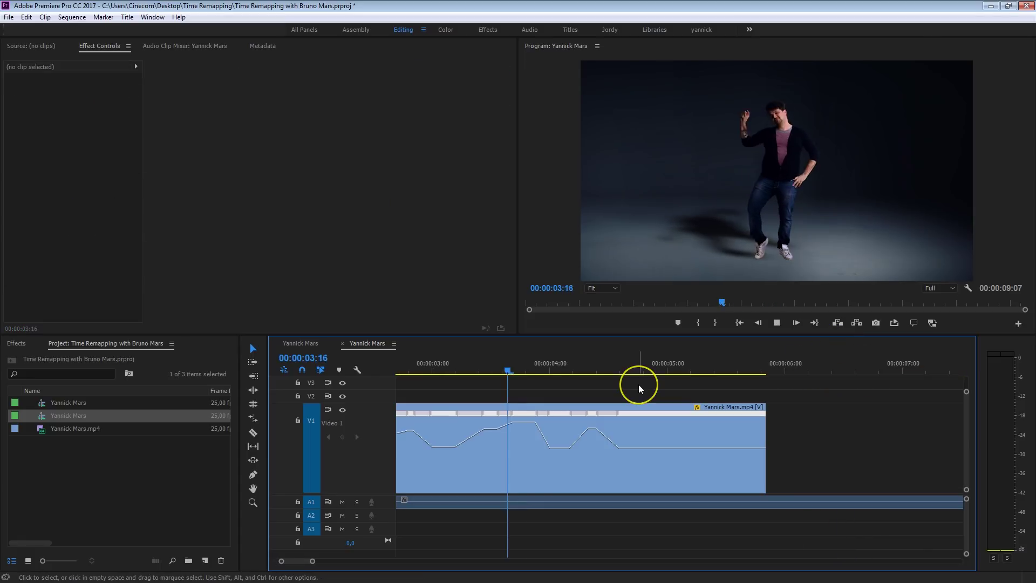
click(628, 389)
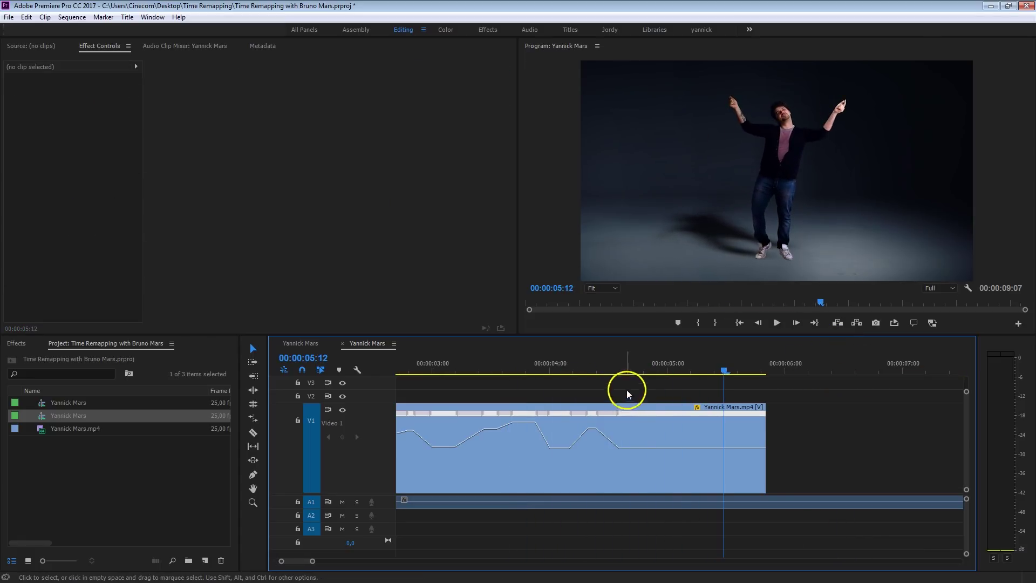
drag(313, 561, 354, 561)
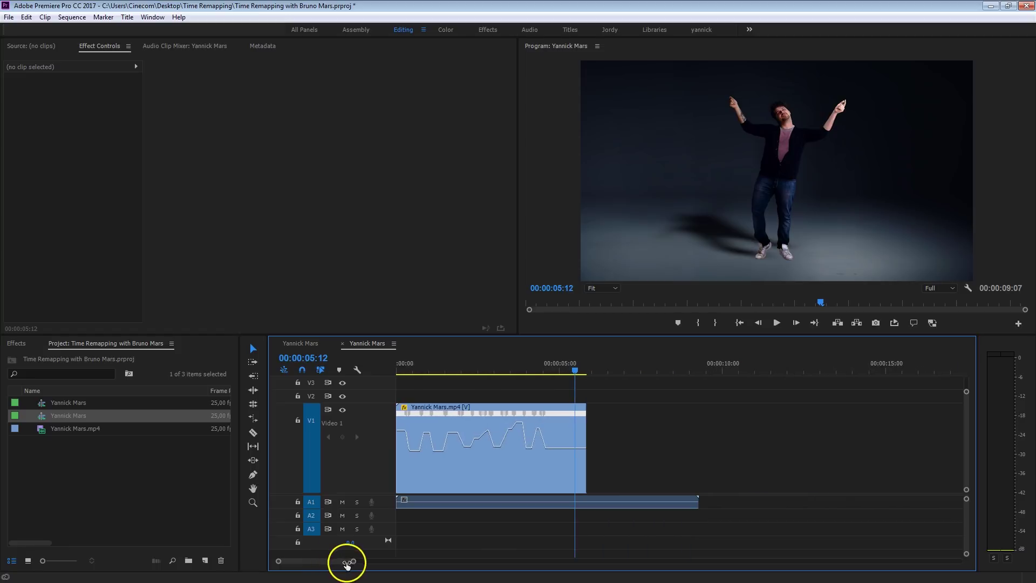
drag(472, 363, 398, 363)
key(space)
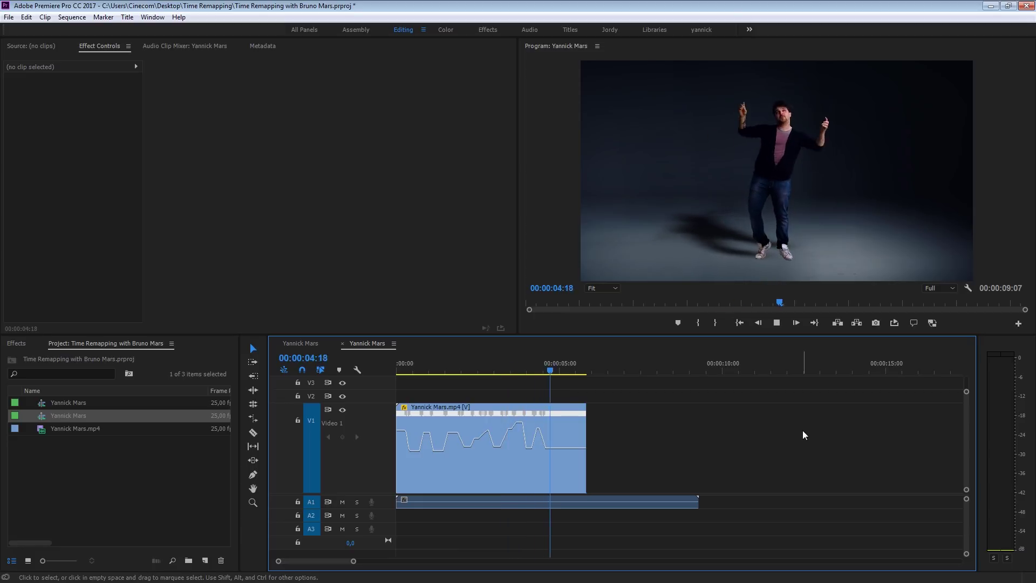
key(space)
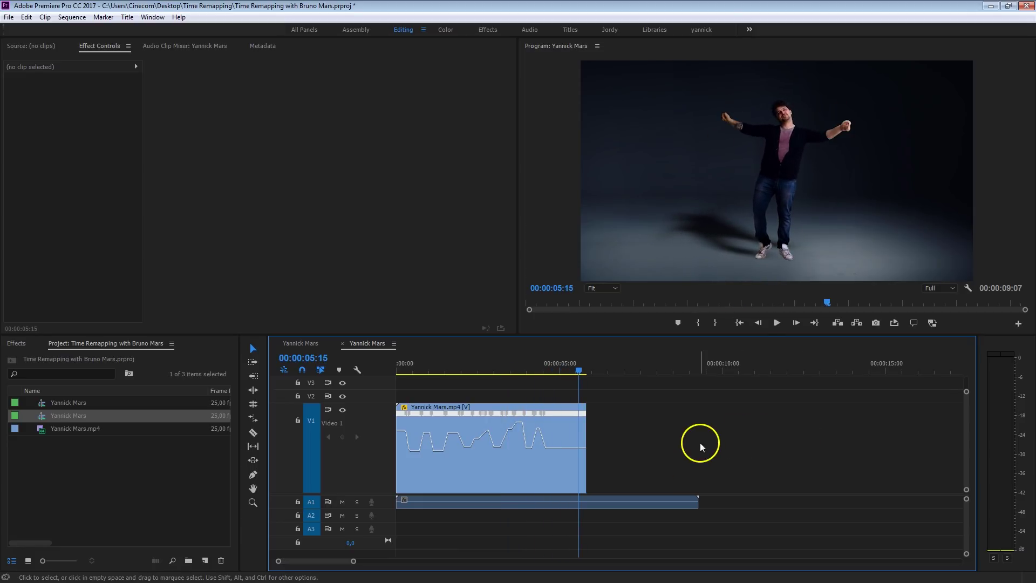
Step: Set Yannick Mars.mp4's time interpolation to Frame Blending and scrub to a fast move near 00:00:01:16
click(504, 500)
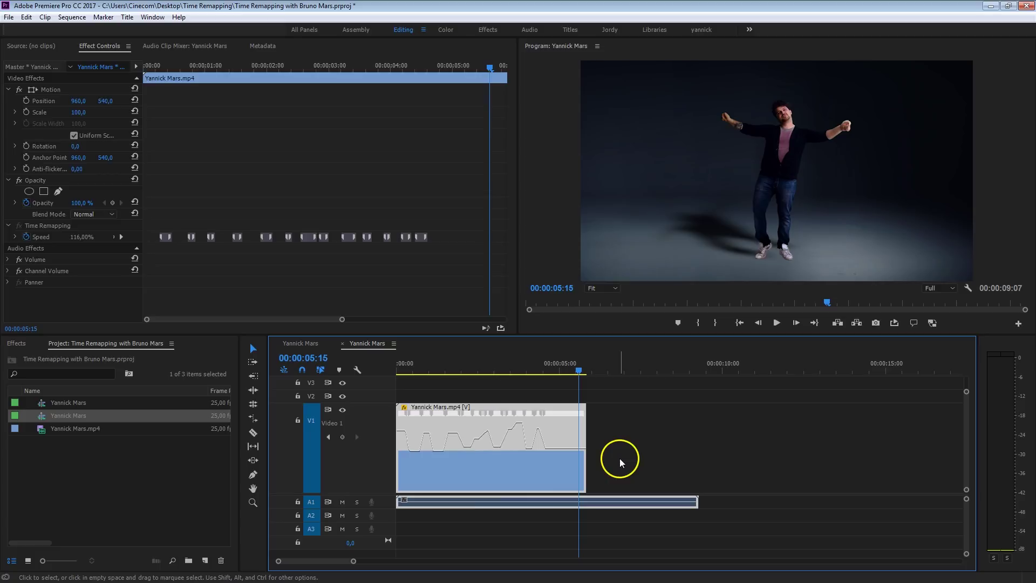
click(620, 458)
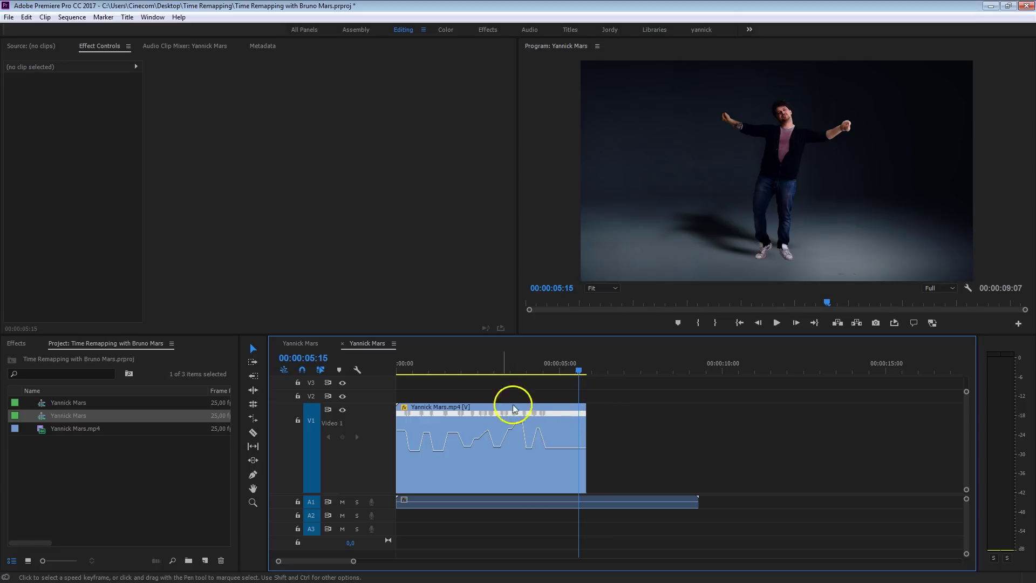
right_click(501, 450)
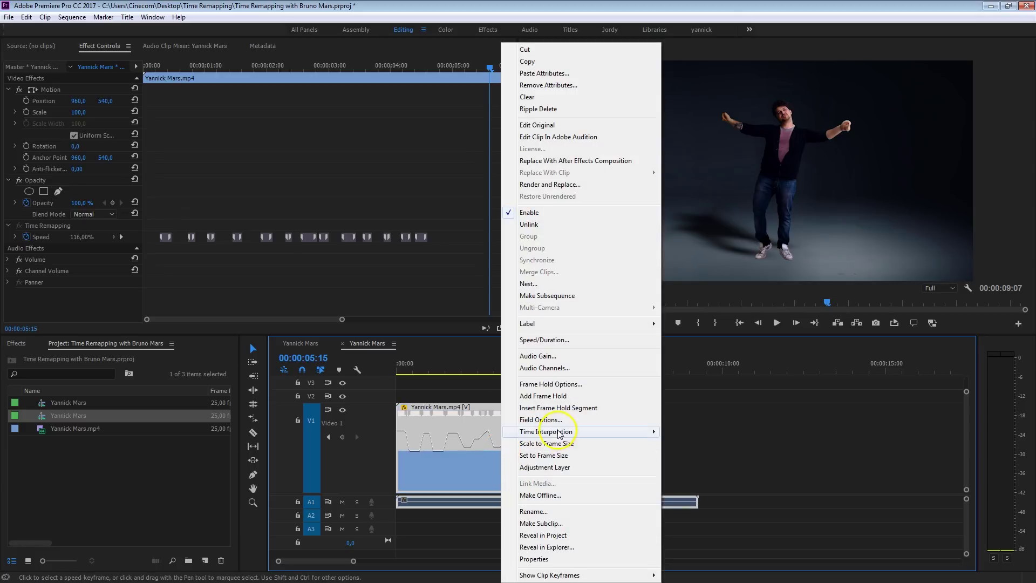
mouse_move(561, 436)
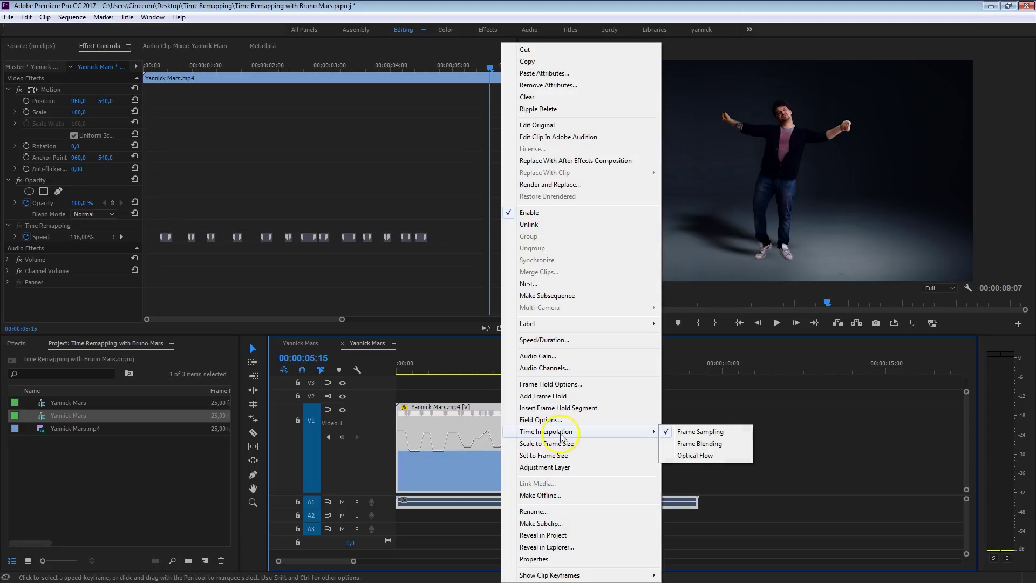
click(728, 445)
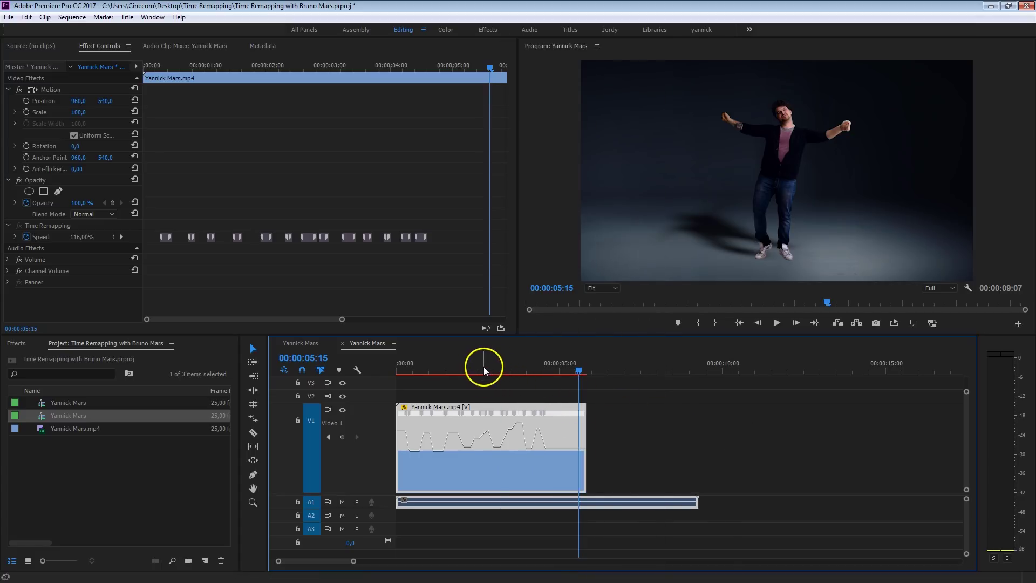
drag(438, 367, 449, 371)
click(603, 288)
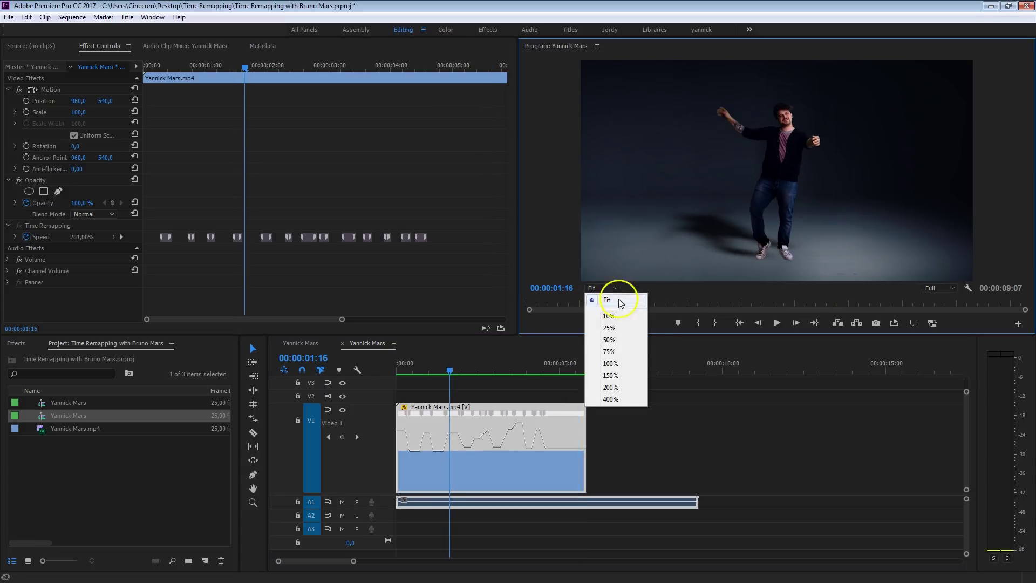
click(610, 364)
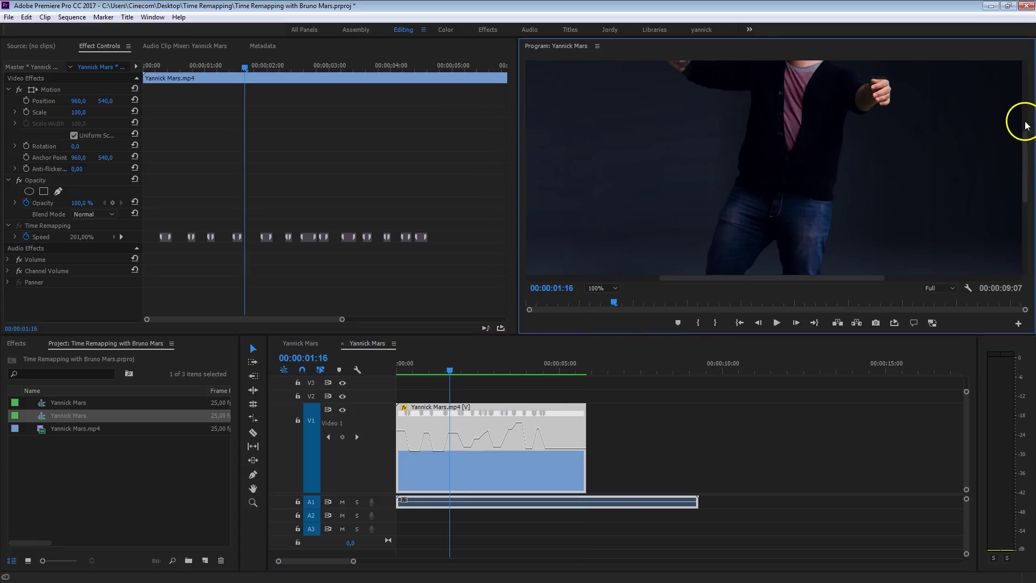
drag(1025, 125, 1025, 89)
scroll(759, 208, up, 2)
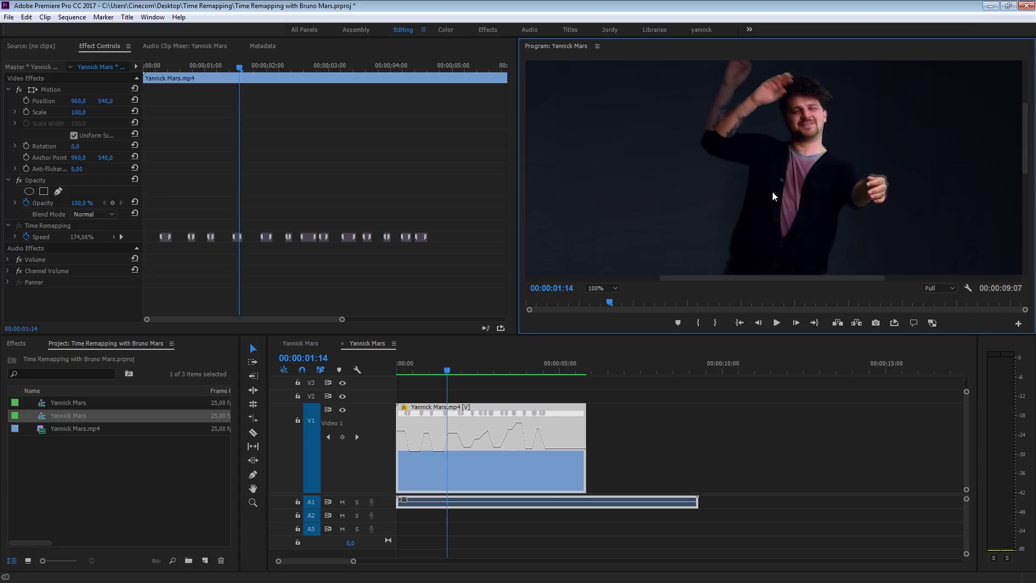
click(610, 287)
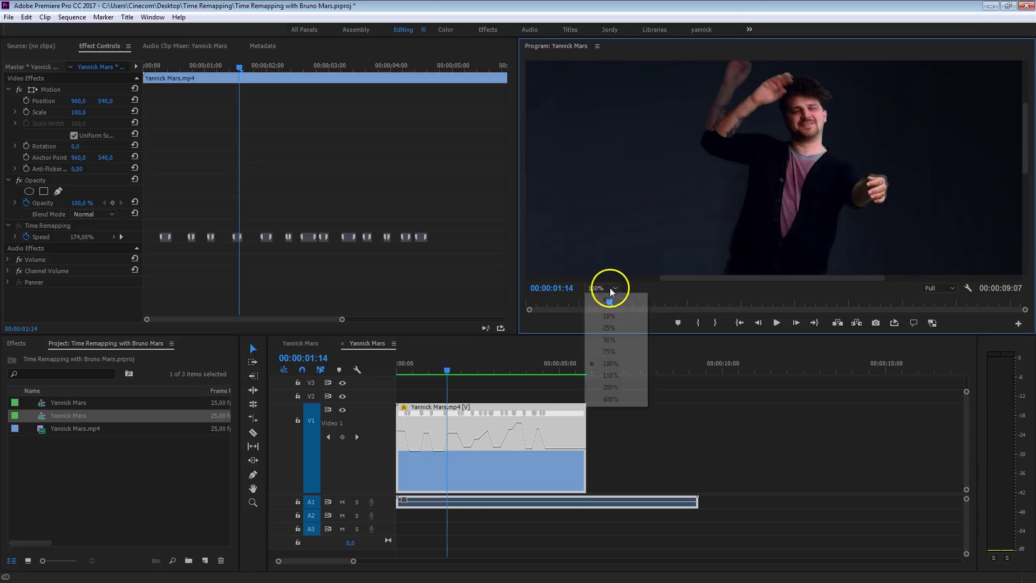
click(608, 300)
click(367, 344)
key(Home)
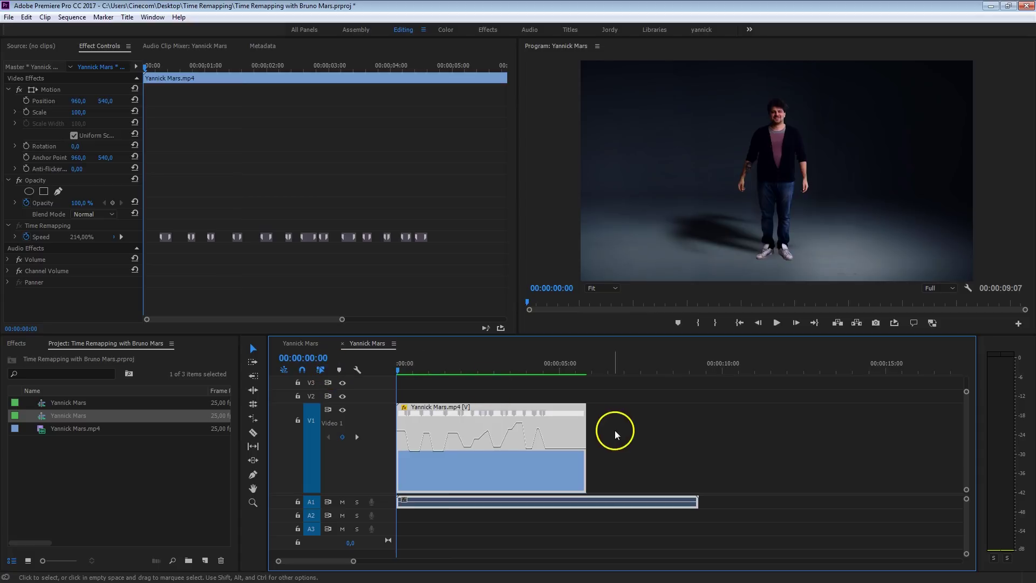
key(space)
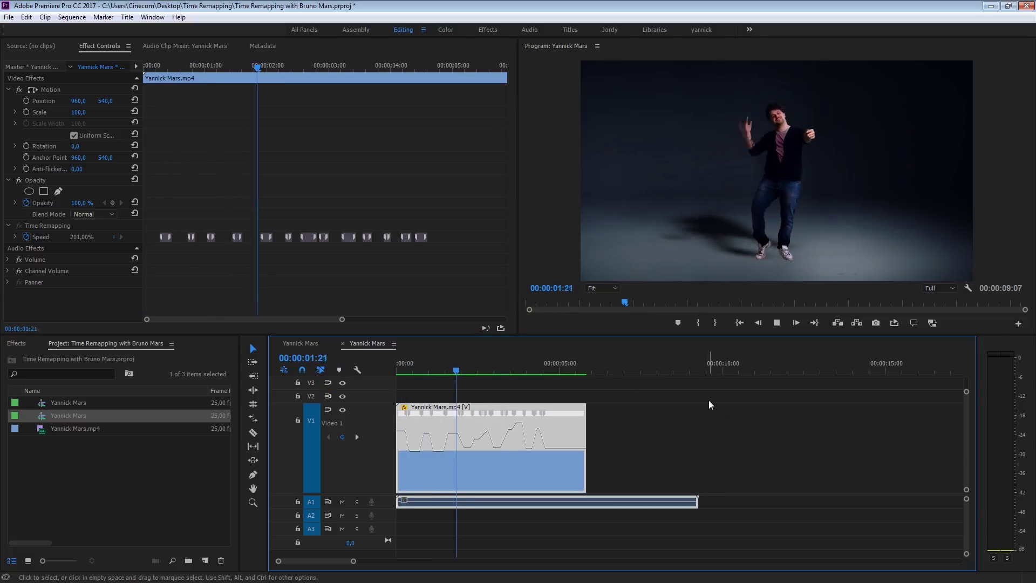